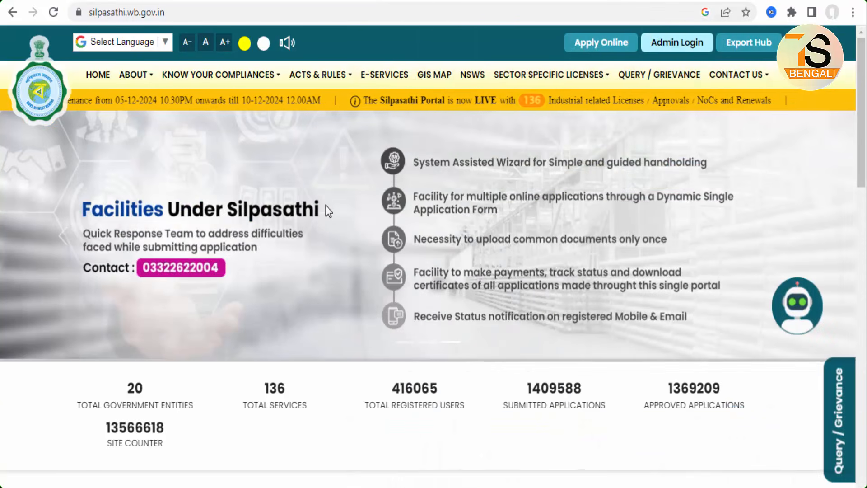
Open the online application sign-in page from the Silpasathi home page
{"action": "mouse_move", "coordinate": [80, 4]}
{"action": "left_mouse_down"}
{"action": "mouse_move", "coordinate": [97, 22]}
{"action": "mouse_move", "coordinate": [176, 24]}
{"action": "left_mouse_up"}
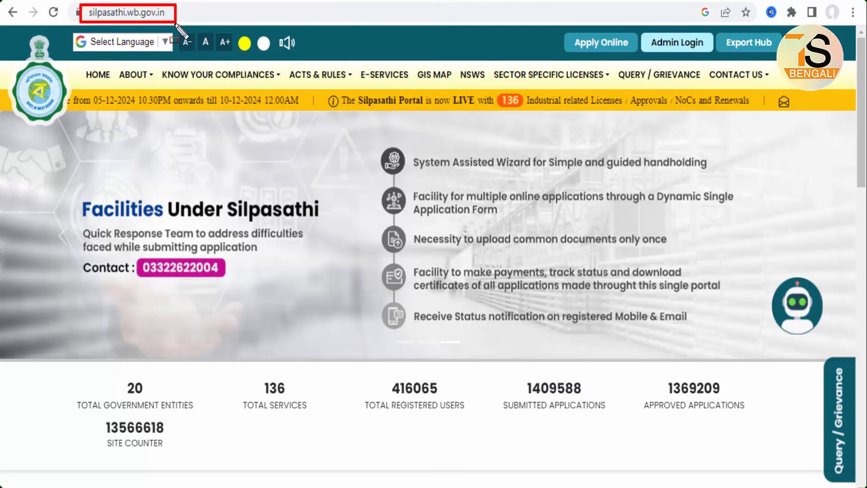
{"action": "key", "text": "Escape"}
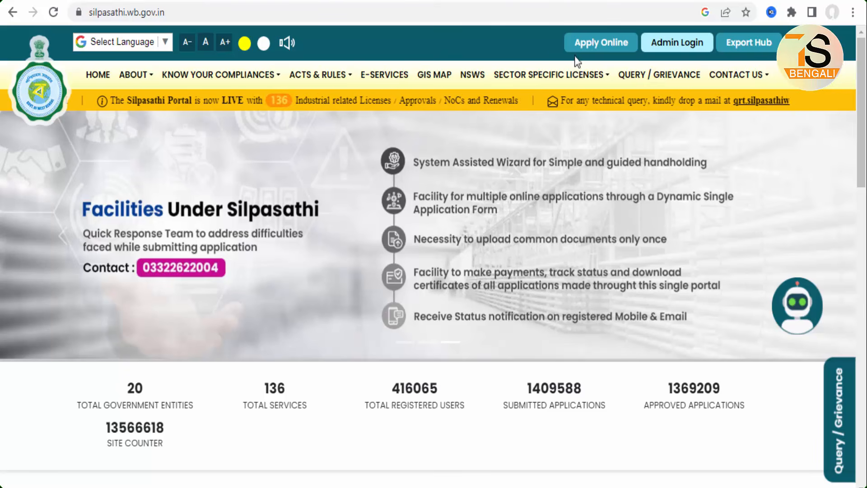
{"action": "left_click_drag", "start_coordinate": [557, 30], "coordinate": [638, 54]}
{"action": "key", "text": "Escape"}
{"action": "left_click", "coordinate": [615, 44]}
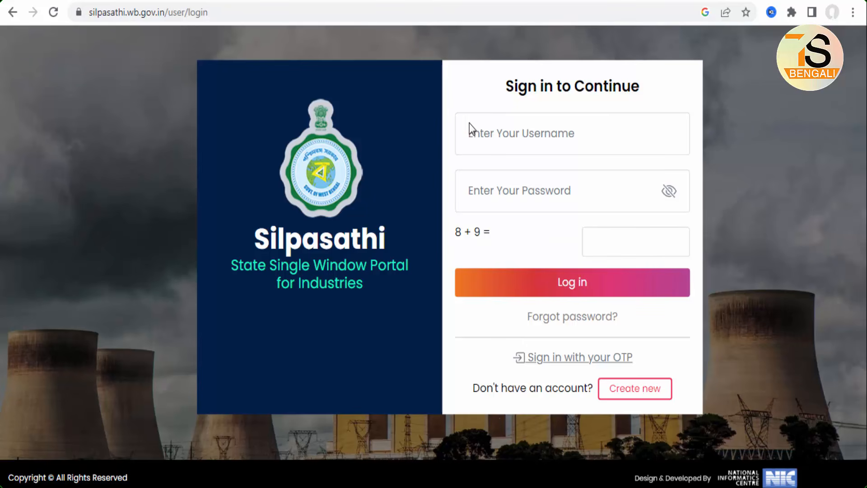
{"action": "left_click_drag", "start_coordinate": [457, 123], "coordinate": [603, 162]}
{"action": "mouse_move", "coordinate": [455, 177]}
{"action": "left_mouse_down"}
{"action": "mouse_move", "coordinate": [592, 209]}
{"action": "mouse_move", "coordinate": [658, 263]}
{"action": "left_mouse_up"}
{"action": "left_click_drag", "start_coordinate": [538, 271], "coordinate": [609, 304]}
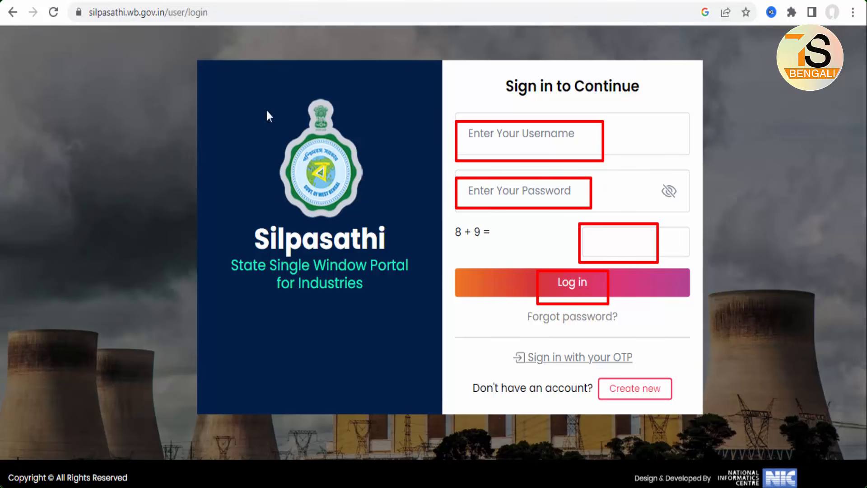
{"action": "left_click_drag", "start_coordinate": [603, 379], "coordinate": [676, 404]}
{"action": "key", "text": "Escape"}
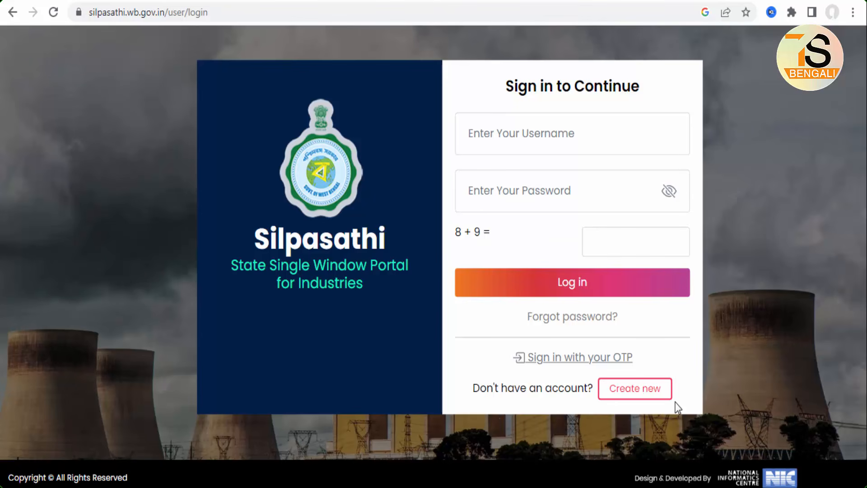
Sign in to the applicant account and close the notice about revamped procedures
{"action": "left_click", "coordinate": [524, 139]}
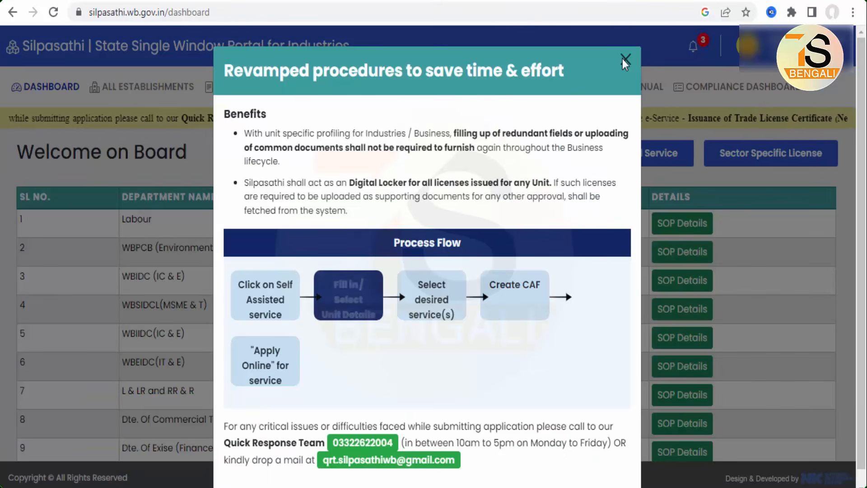
{"action": "left_click", "coordinate": [625, 60]}
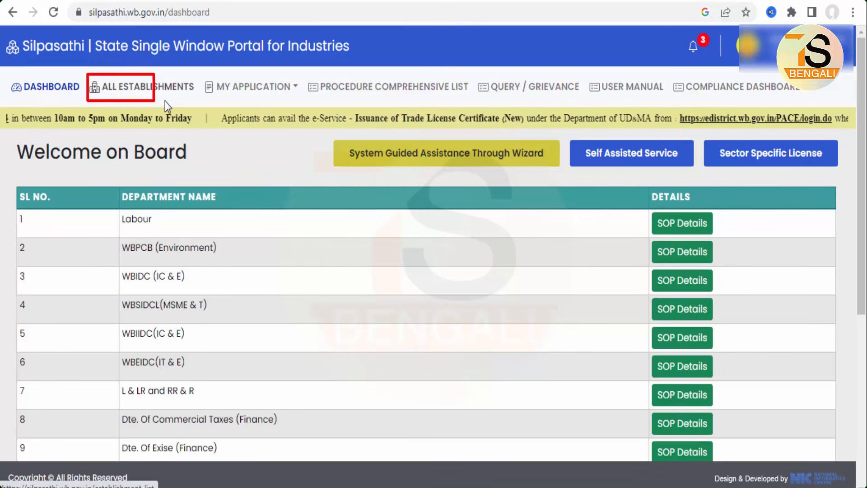
Start adding a new unit from the list of all establishments and set its unit type to Individual
{"action": "left_click", "coordinate": [145, 88]}
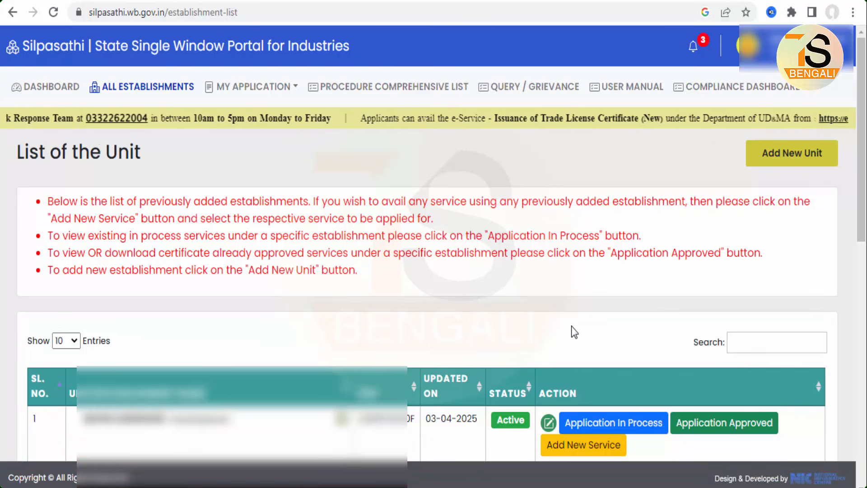
{"action": "left_click", "coordinate": [794, 156]}
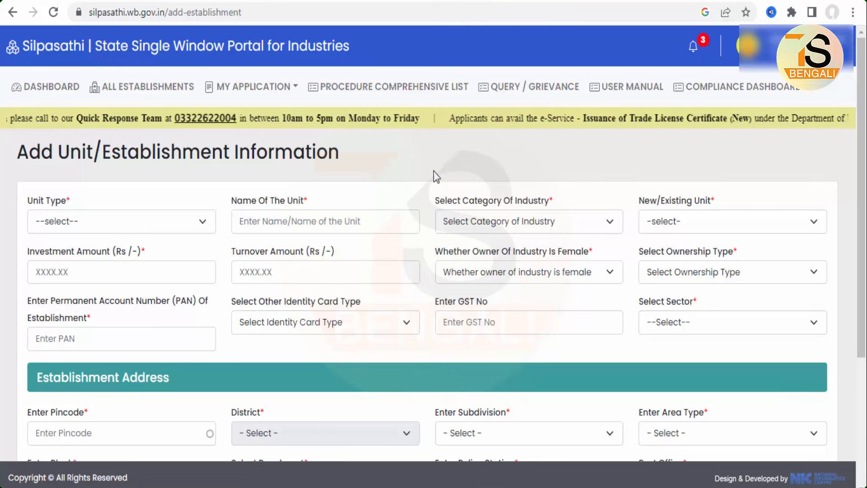
{"action": "scroll", "coordinate": [434, 170], "scroll_direction": "down", "scroll_amount": 2}
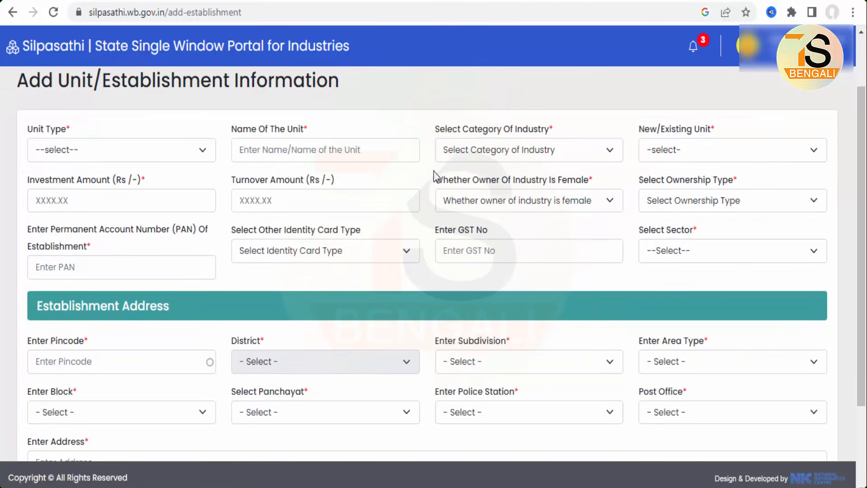
{"action": "left_click", "coordinate": [118, 148]}
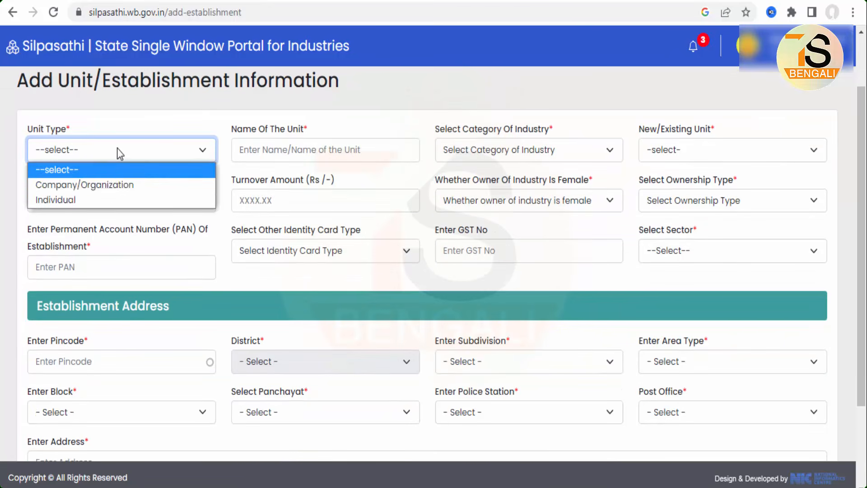
{"action": "left_click", "coordinate": [58, 202]}
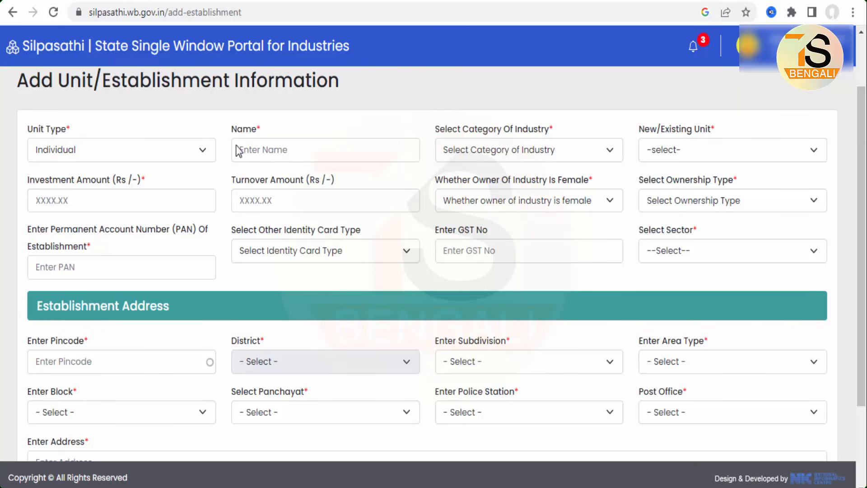
Set the unit's category of industry to Micro and mark it as a New unit
{"action": "left_click_drag", "start_coordinate": [254, 150], "coordinate": [389, 161]}
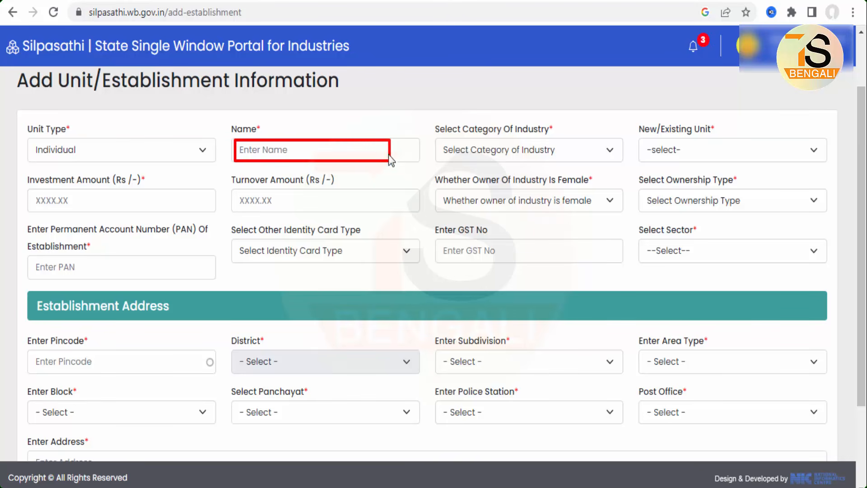
{"action": "left_click", "coordinate": [538, 150]}
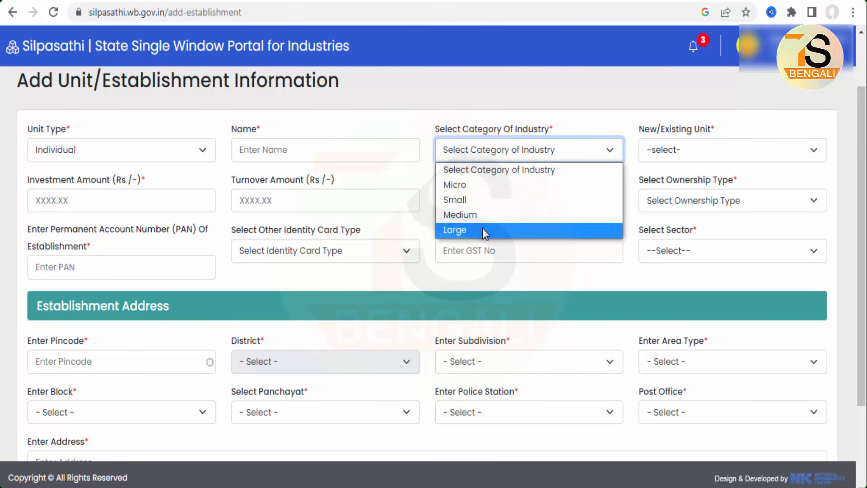
{"action": "left_click", "coordinate": [468, 189]}
{"action": "left_click", "coordinate": [662, 153]}
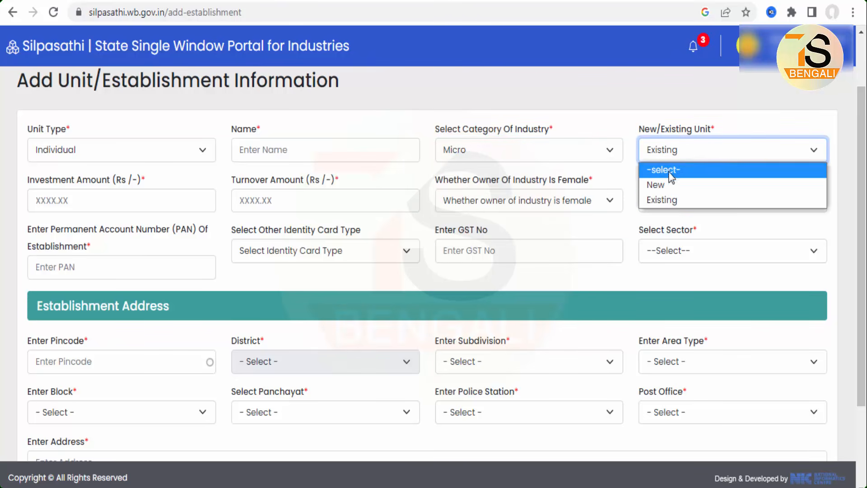
{"action": "left_click", "coordinate": [658, 185]}
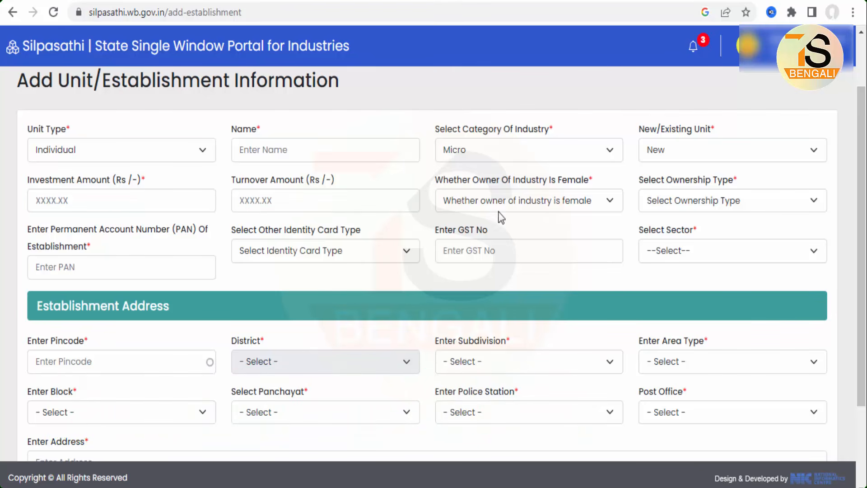
Answer No for a female industry owner and set the ownership type to Private with Proprietor ownership
{"action": "left_click", "coordinate": [544, 198]}
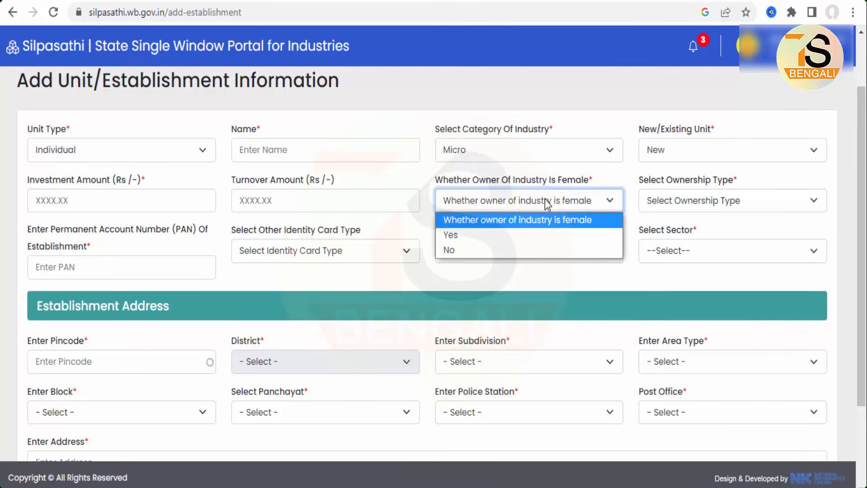
{"action": "left_click", "coordinate": [453, 250]}
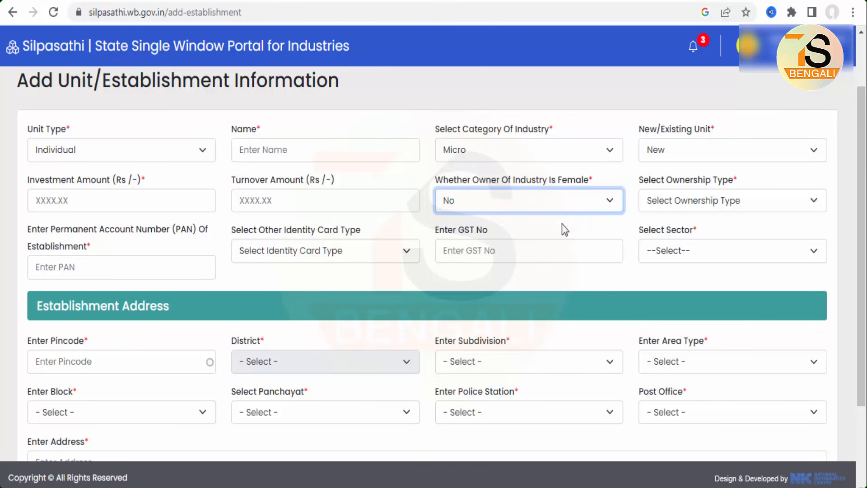
{"action": "left_click", "coordinate": [717, 202]}
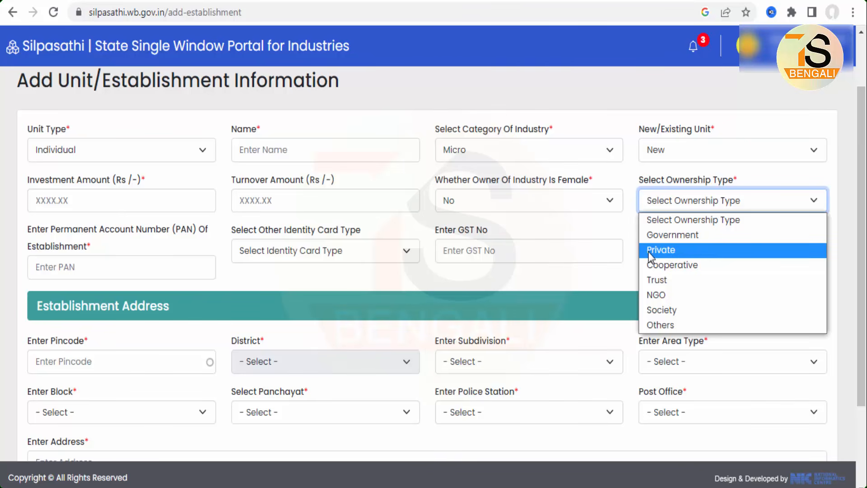
{"action": "left_click", "coordinate": [671, 251]}
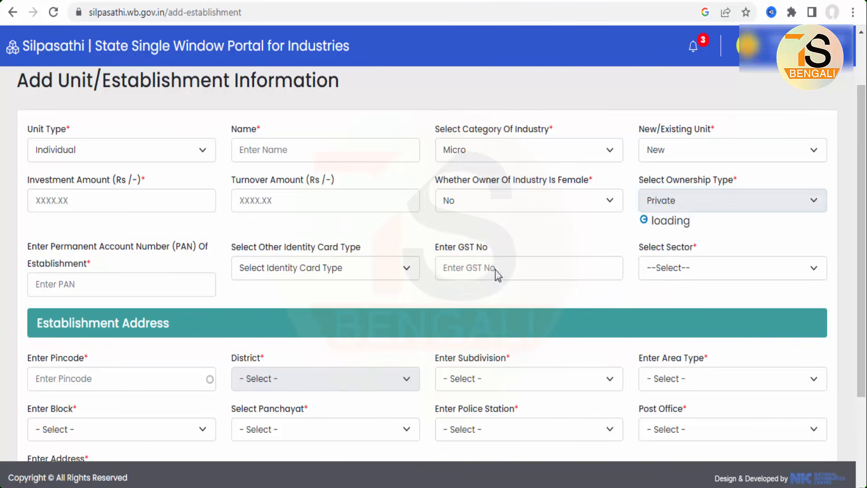
{"action": "left_click", "coordinate": [126, 254]}
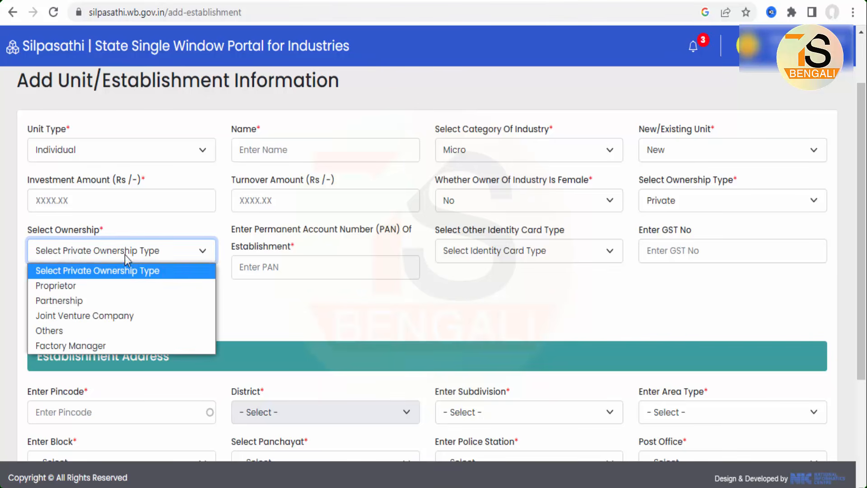
{"action": "left_click", "coordinate": [61, 286]}
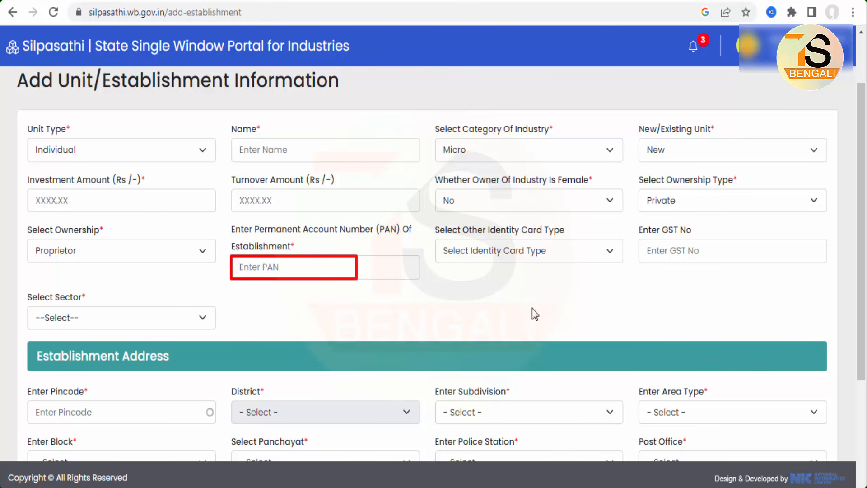
Check the other identity card types without choosing one, and set the unit's sector to Others
{"action": "left_click", "coordinate": [516, 249]}
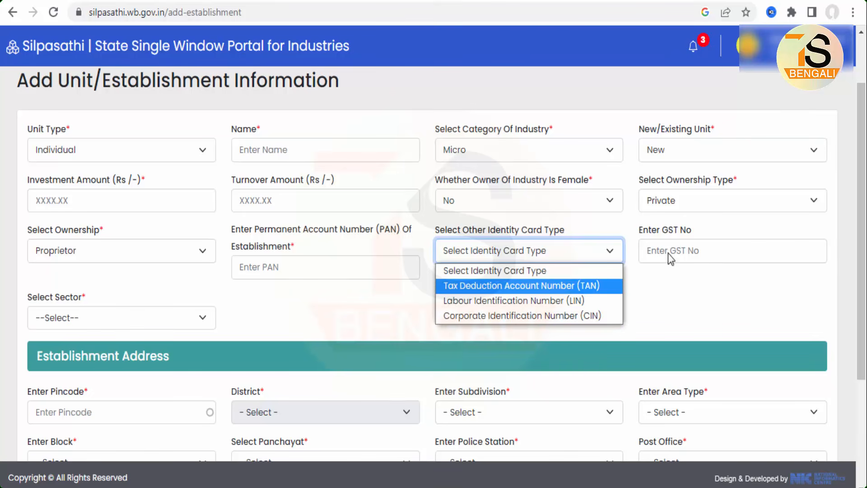
{"action": "left_click", "coordinate": [704, 298]}
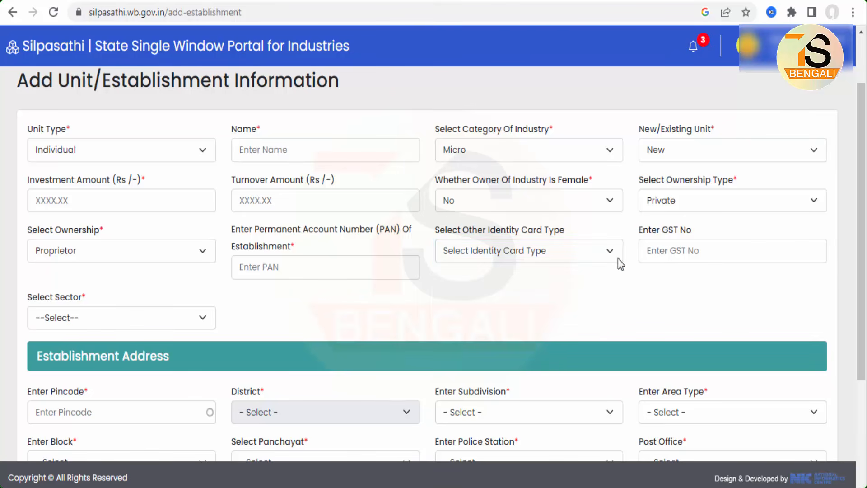
{"action": "left_click", "coordinate": [111, 320]}
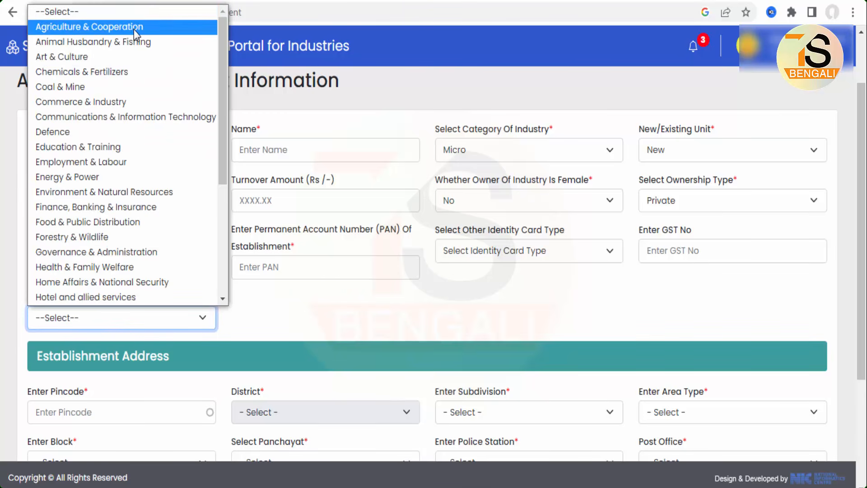
{"action": "scroll", "coordinate": [135, 195], "scroll_direction": "down", "scroll_amount": 2}
{"action": "scroll", "coordinate": [135, 195], "scroll_direction": "down", "scroll_amount": 3}
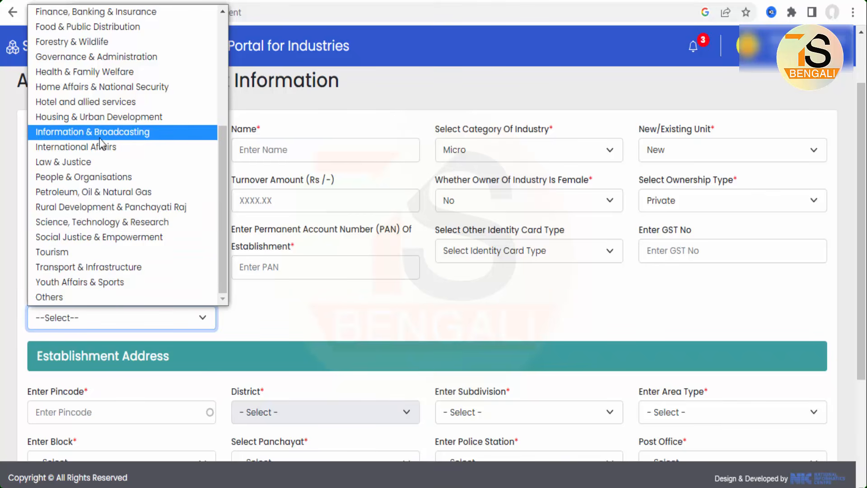
{"action": "left_click", "coordinate": [41, 298]}
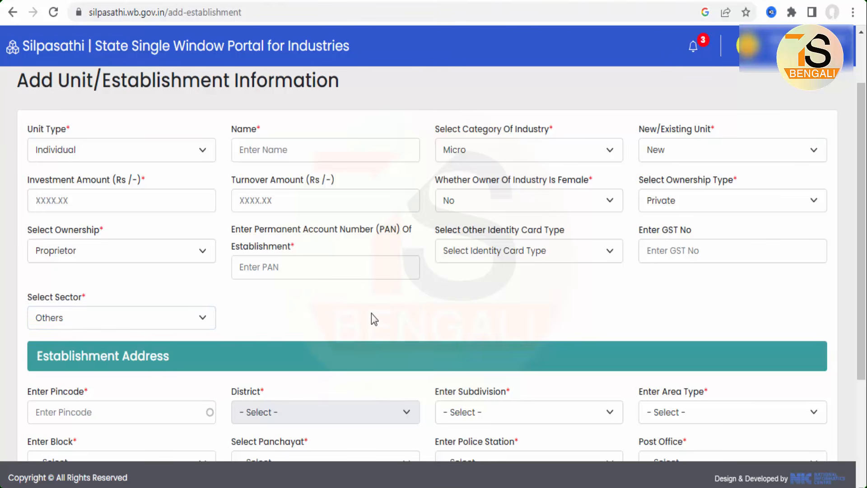
Enter the establishment's pincode, accept the matching Purba Bardhaman suggestion, and set the subdivision to Katwa
{"action": "scroll", "coordinate": [371, 313], "scroll_direction": "down", "scroll_amount": 3}
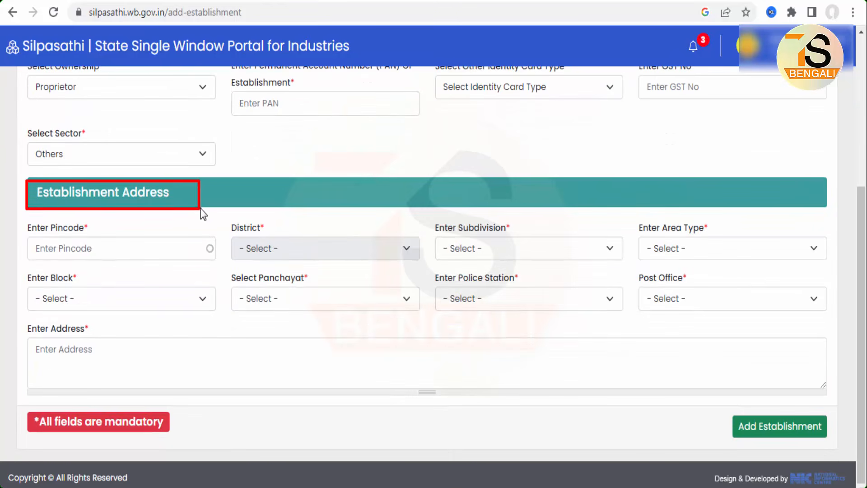
{"action": "left_click", "coordinate": [95, 257]}
{"action": "type", "text": "713150"}
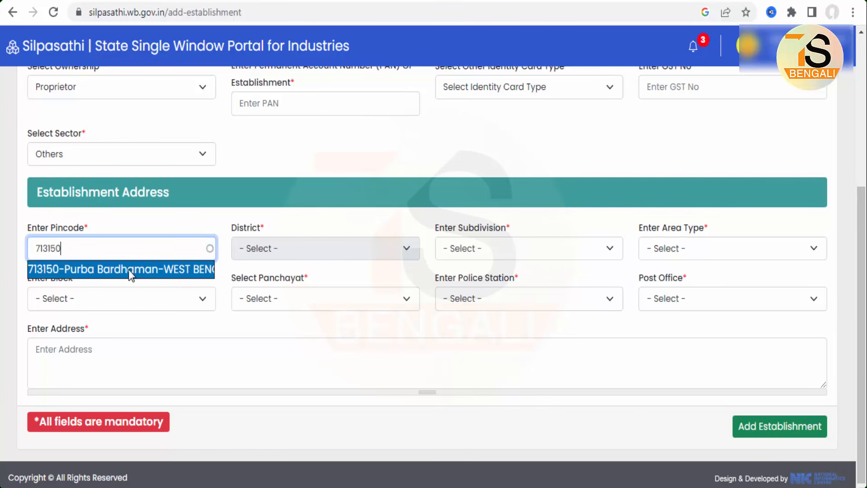
{"action": "left_click", "coordinate": [128, 270]}
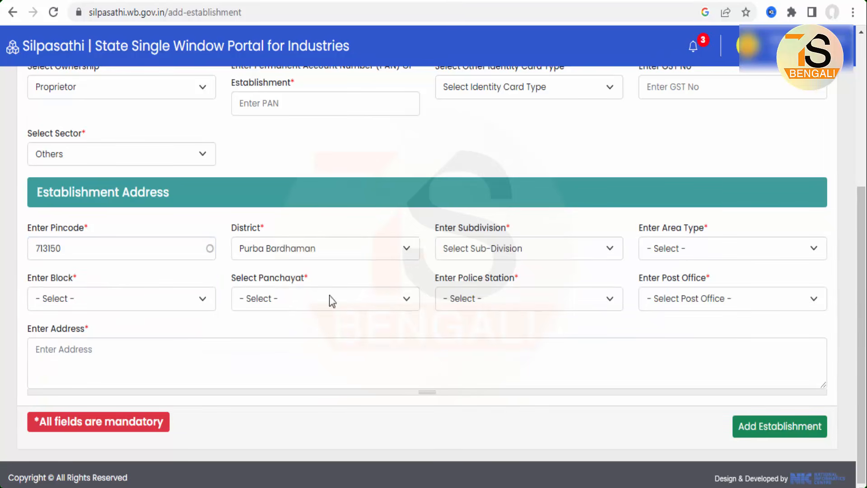
{"action": "left_click", "coordinate": [509, 249]}
{"action": "left_click", "coordinate": [457, 328]}
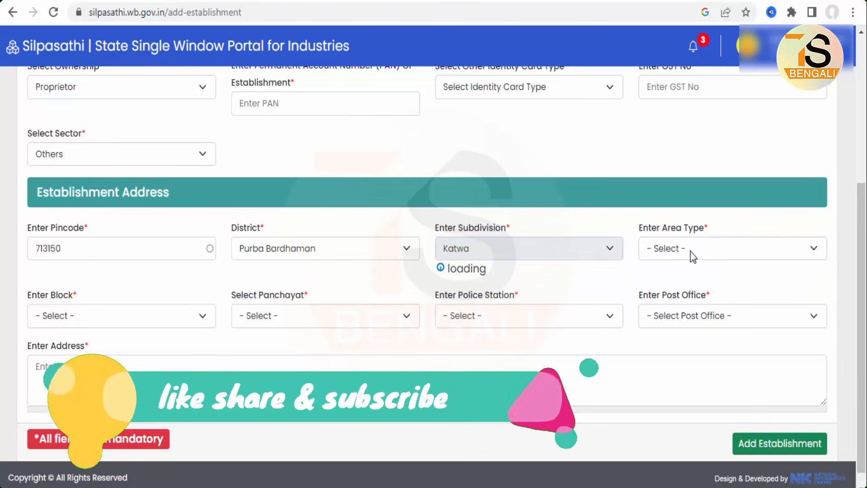
Set the establishment address's area type to Block and its block to Katwa-I
{"action": "left_click", "coordinate": [720, 252]}
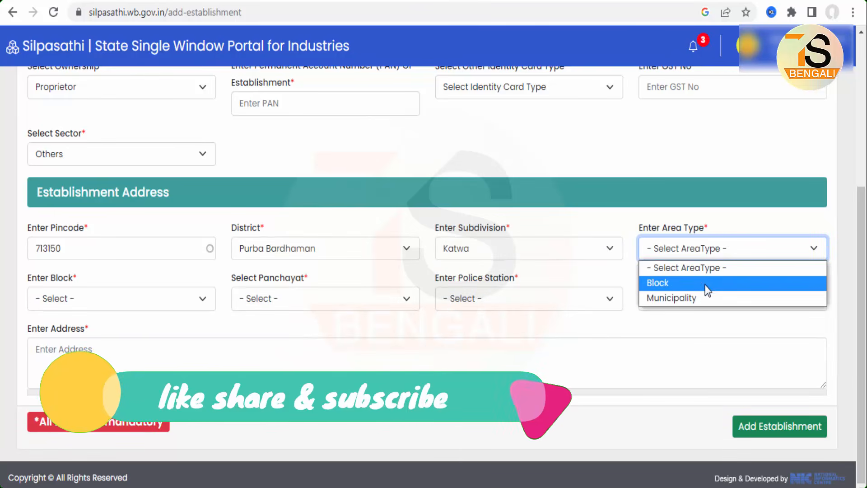
{"action": "left_click", "coordinate": [659, 286]}
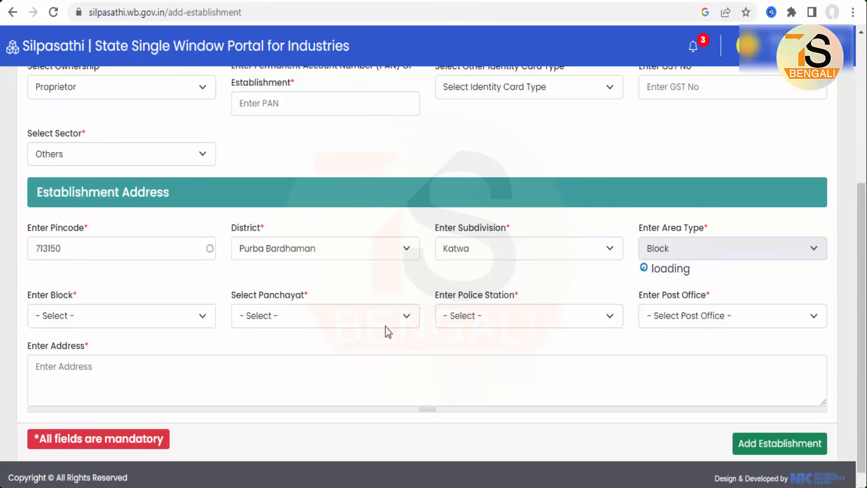
{"action": "left_click", "coordinate": [83, 302]}
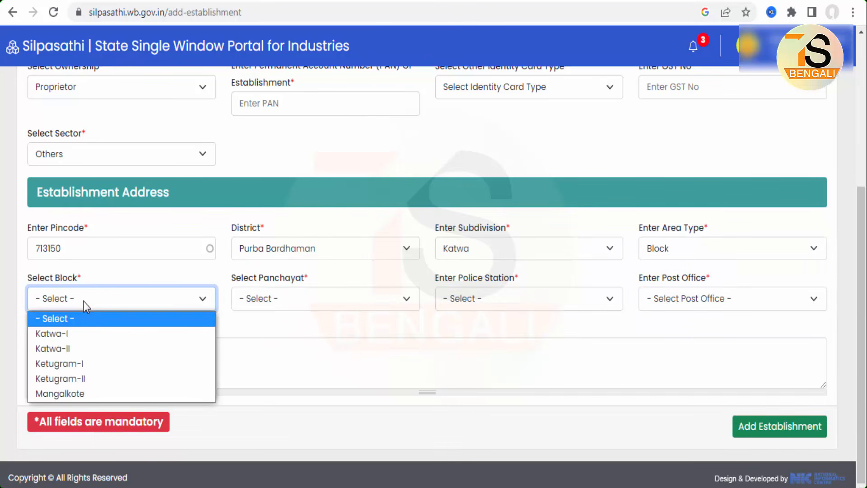
{"action": "left_click", "coordinate": [77, 333]}
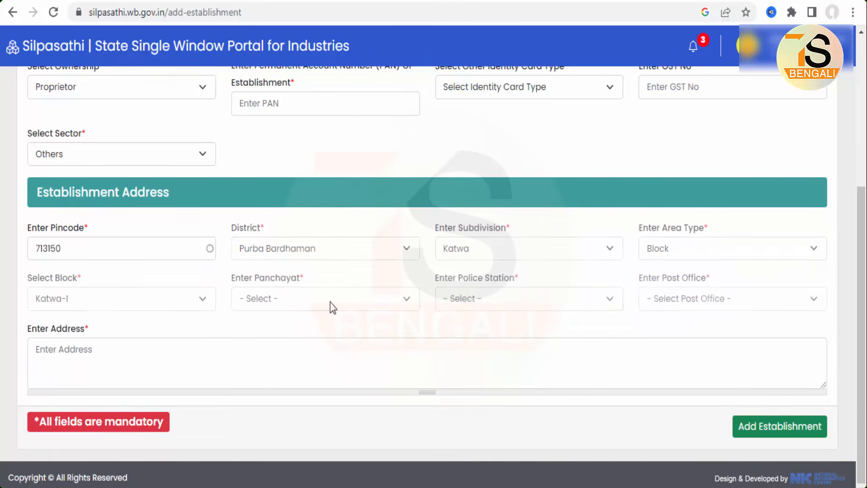
{"action": "left_click", "coordinate": [329, 300]}
{"action": "left_click", "coordinate": [555, 372]}
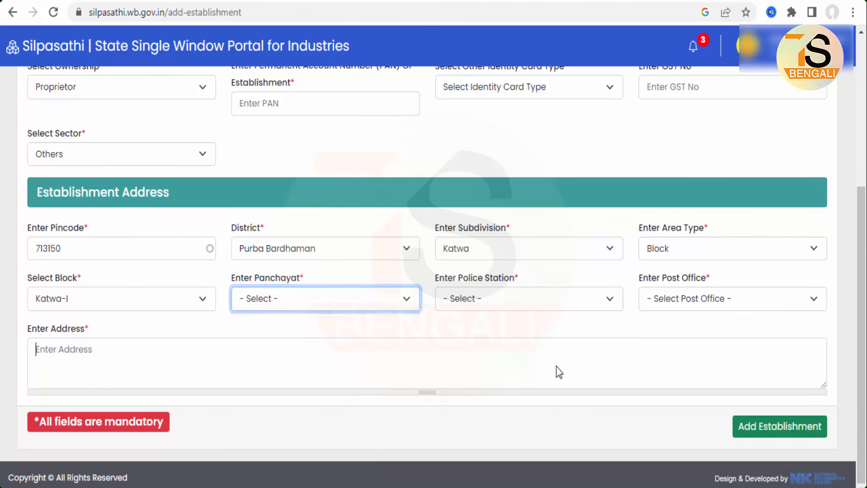
Review the police station, post office and address fields of the establishment form without filling them in
{"action": "left_click", "coordinate": [532, 301]}
{"action": "left_click", "coordinate": [527, 304]}
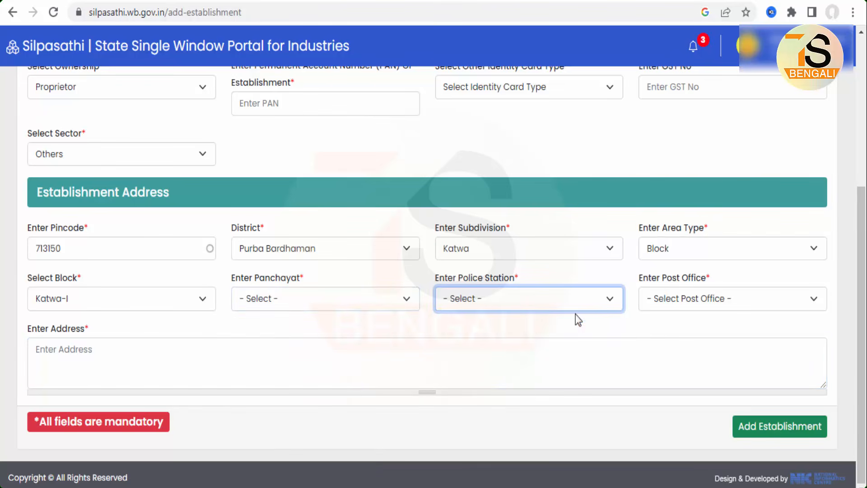
{"action": "left_click", "coordinate": [729, 301]}
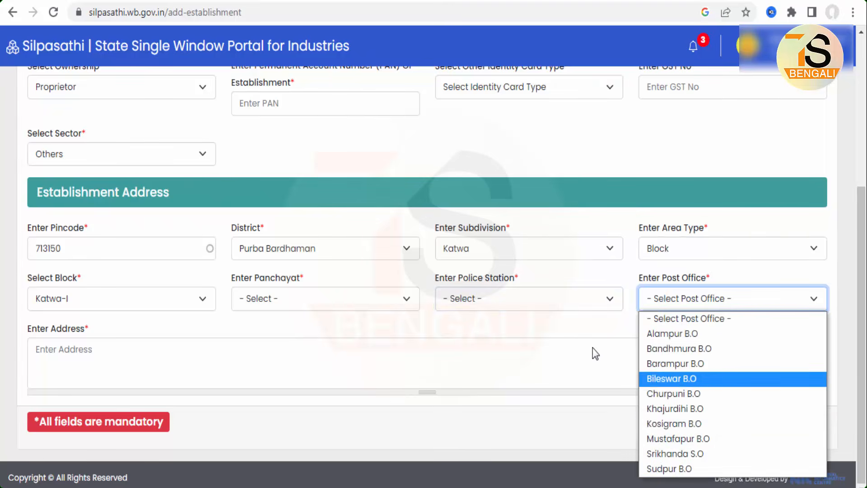
{"action": "left_click", "coordinate": [131, 354]}
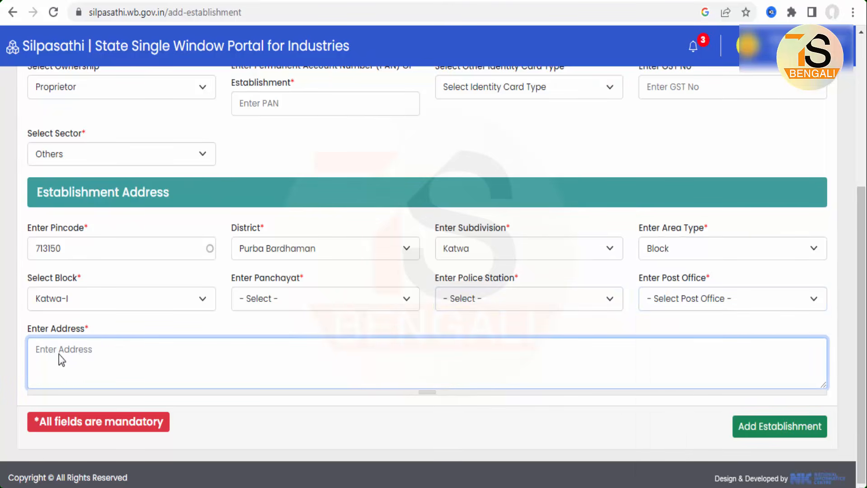
{"action": "mouse_move", "coordinate": [27, 338]}
{"action": "left_mouse_down"}
{"action": "mouse_move", "coordinate": [247, 378]}
{"action": "mouse_move", "coordinate": [534, 382]}
{"action": "left_mouse_up"}
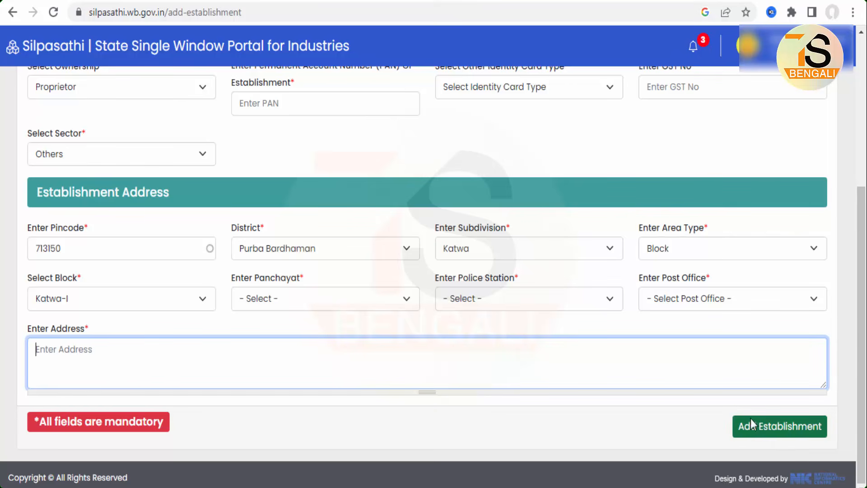
{"action": "left_click_drag", "start_coordinate": [735, 410], "coordinate": [829, 445]}
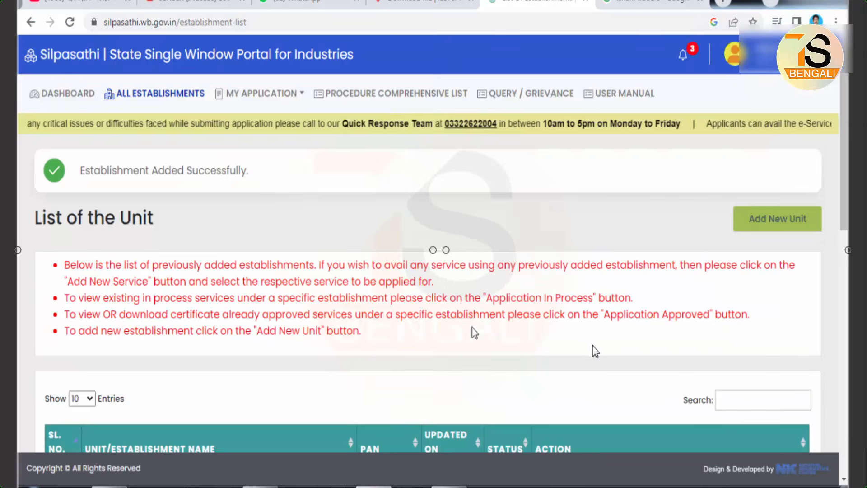
Open the list of all establishments and search it for "ishani"
{"action": "left_click_drag", "start_coordinate": [34, 151], "coordinate": [328, 190]}
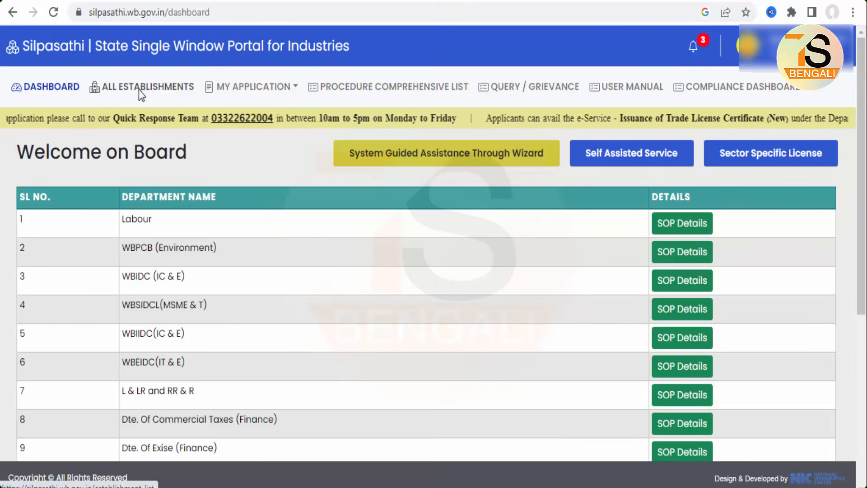
{"action": "mouse_move", "coordinate": [84, 75]}
{"action": "left_mouse_down"}
{"action": "mouse_move", "coordinate": [97, 96]}
{"action": "mouse_move", "coordinate": [189, 100]}
{"action": "left_mouse_up"}
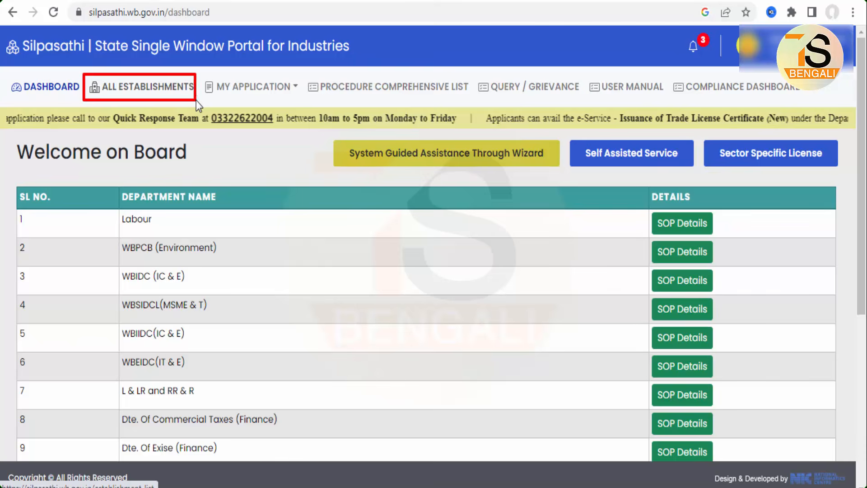
{"action": "left_click", "coordinate": [180, 93]}
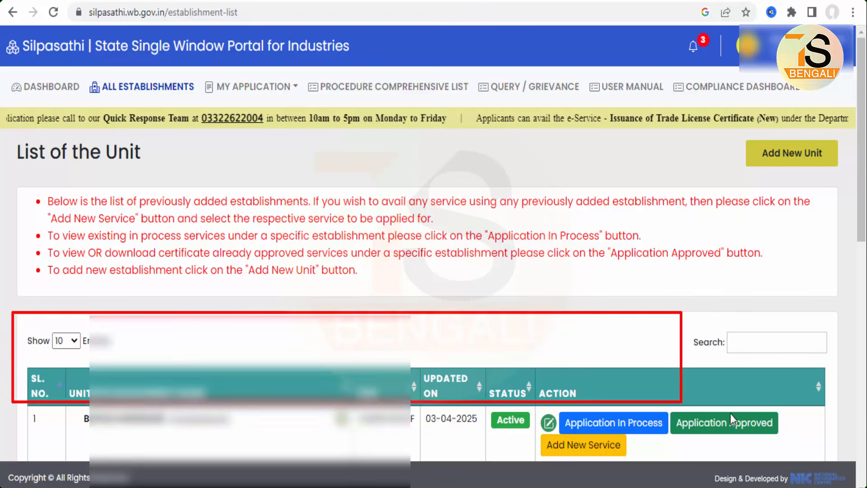
{"action": "left_click", "coordinate": [747, 344]}
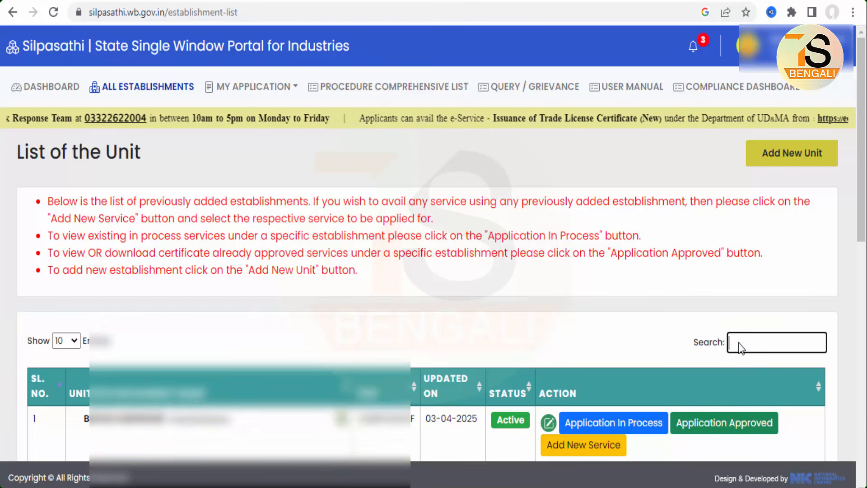
{"action": "scroll", "coordinate": [739, 347], "scroll_direction": "down", "scroll_amount": 5}
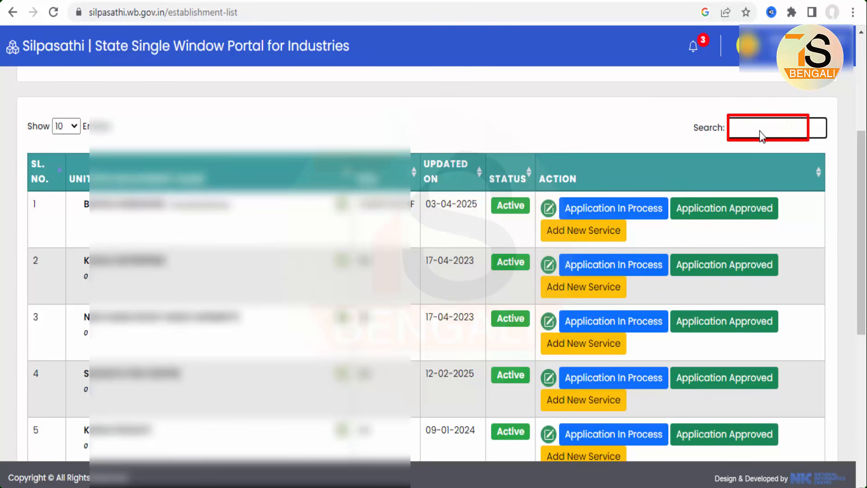
{"action": "type", "text": "ishani"}
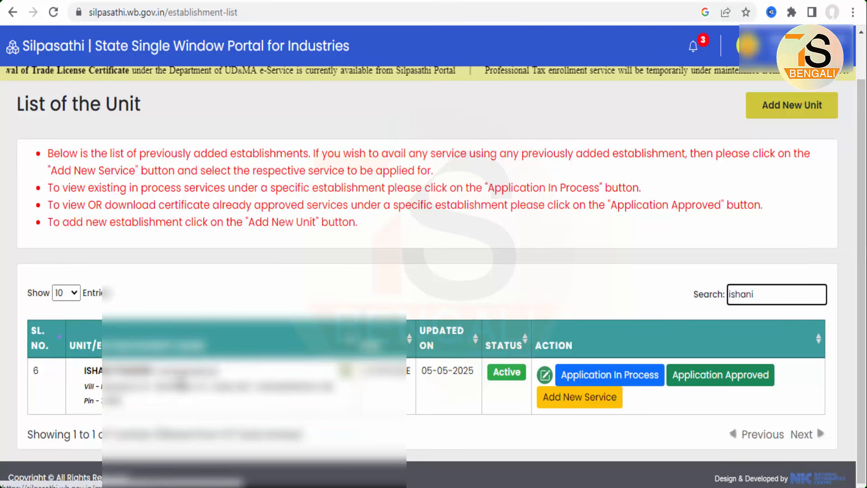
Open the application page of the unit found by the search and start adding a new service to it
{"action": "left_click", "coordinate": [181, 382]}
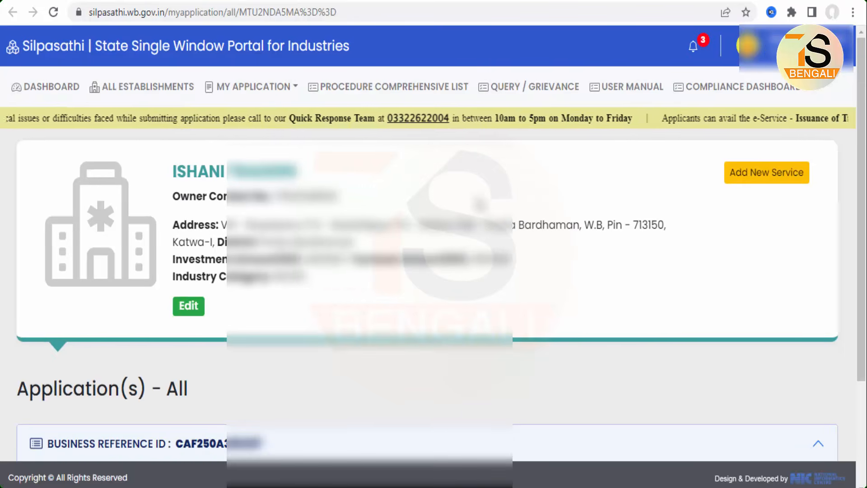
{"action": "mouse_move", "coordinate": [17, 141]}
{"action": "left_mouse_down"}
{"action": "mouse_move", "coordinate": [602, 321]}
{"action": "mouse_move", "coordinate": [694, 327]}
{"action": "left_mouse_up"}
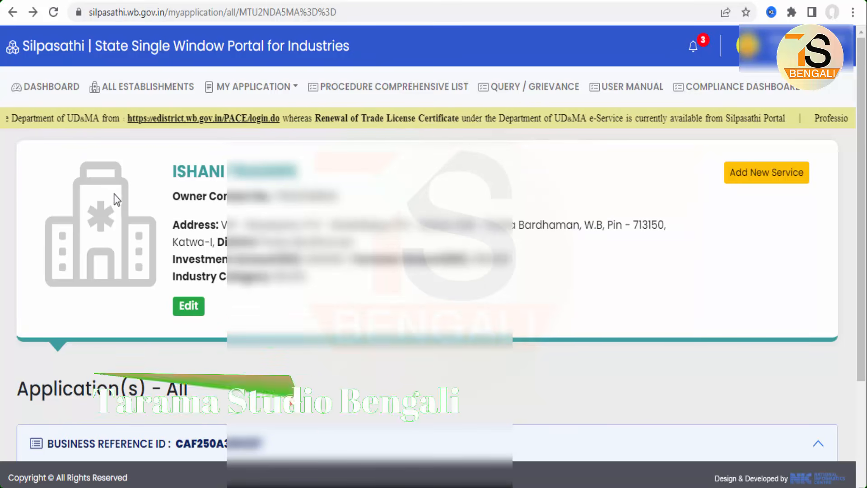
{"action": "mouse_move", "coordinate": [17, 138]}
{"action": "left_mouse_down"}
{"action": "mouse_move", "coordinate": [356, 272]}
{"action": "mouse_move", "coordinate": [837, 334]}
{"action": "left_mouse_up"}
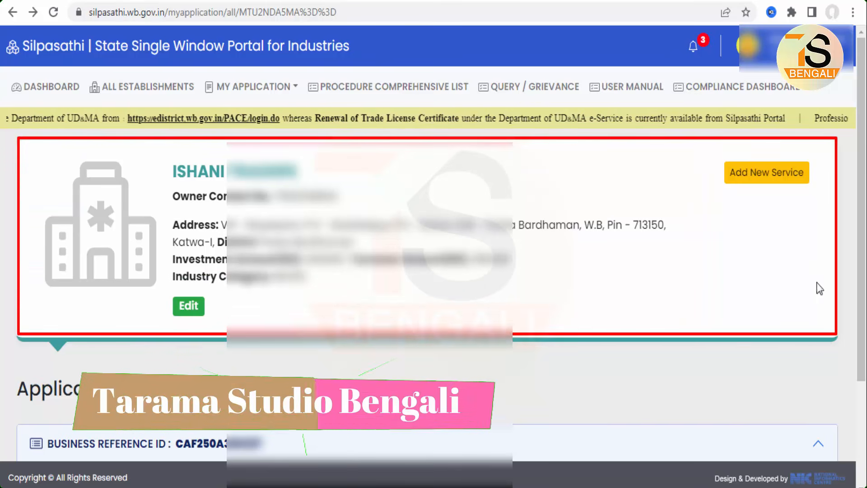
{"action": "mouse_move", "coordinate": [715, 152]}
{"action": "left_mouse_down"}
{"action": "mouse_move", "coordinate": [779, 202]}
{"action": "mouse_move", "coordinate": [825, 203]}
{"action": "left_mouse_up"}
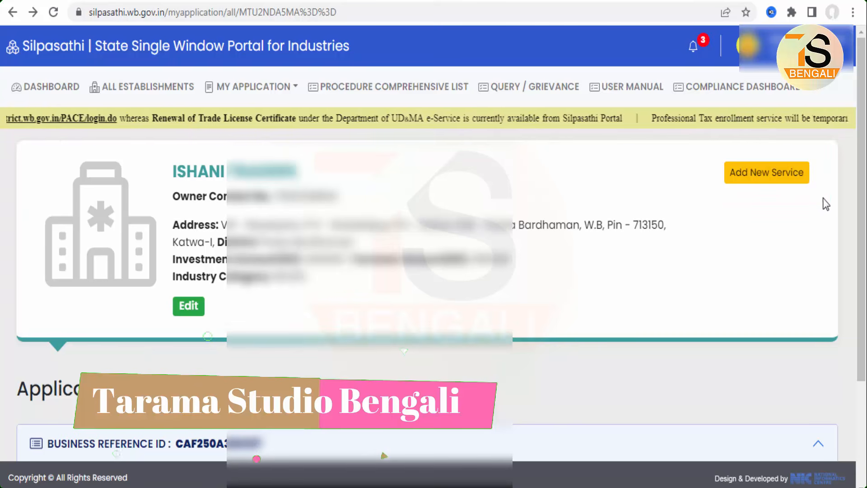
{"action": "left_click", "coordinate": [780, 175]}
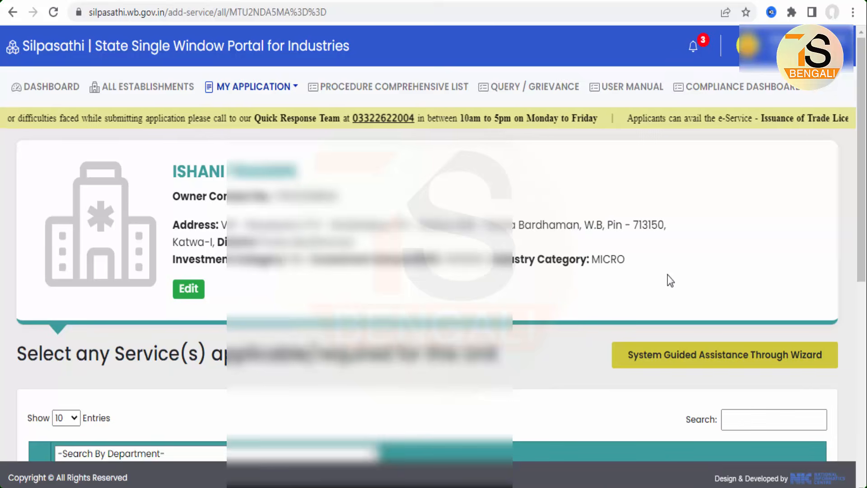
Filter the services by Panchayats & Rural Development - P & RD, select Trade License - P & RD and create the CAF
{"action": "scroll", "coordinate": [670, 279], "scroll_direction": "down", "scroll_amount": 5}
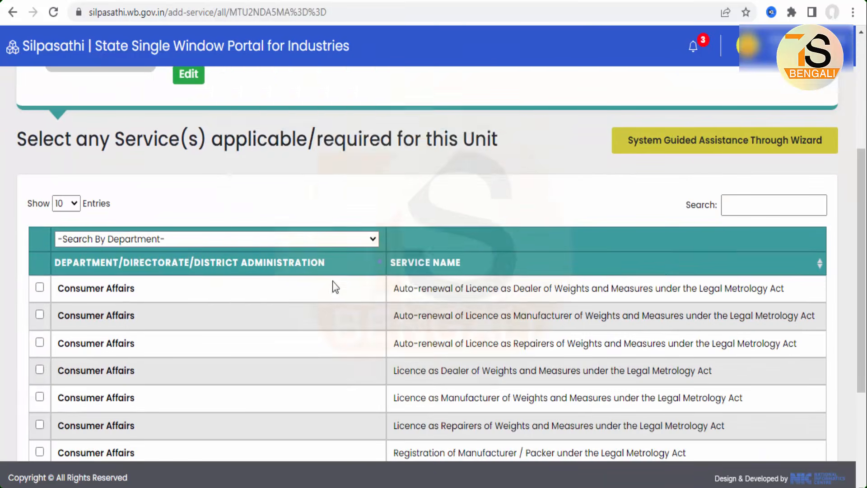
{"action": "scroll", "coordinate": [332, 280], "scroll_direction": "down", "scroll_amount": 2}
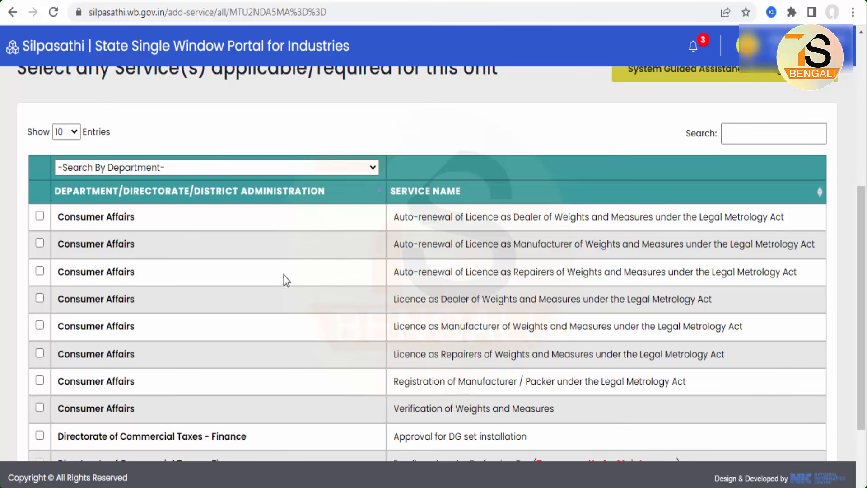
{"action": "left_click", "coordinate": [264, 170]}
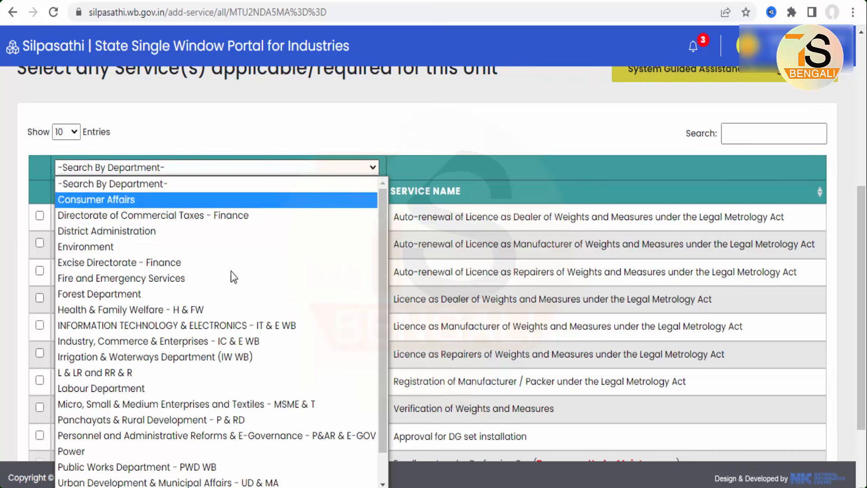
{"action": "left_click", "coordinate": [170, 421]}
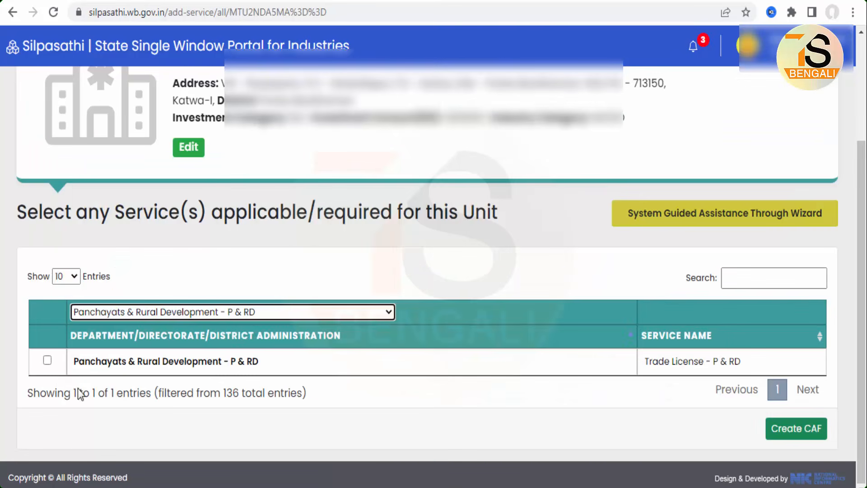
{"action": "left_click", "coordinate": [47, 360]}
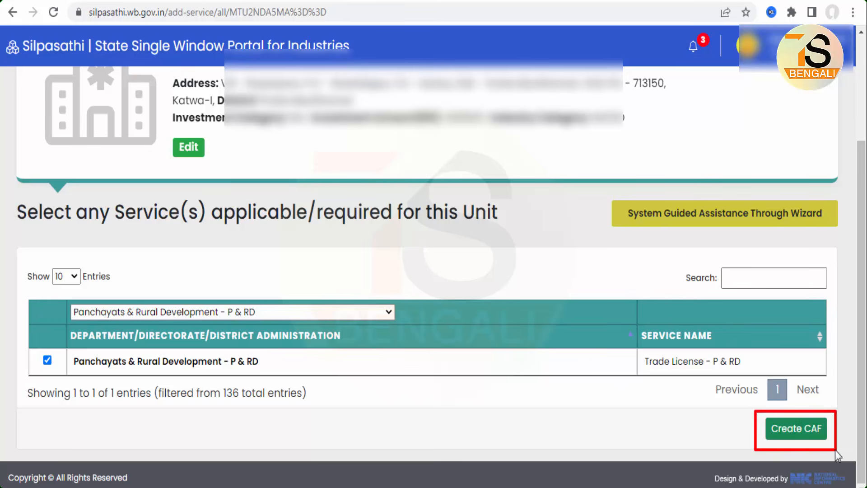
{"action": "left_click", "coordinate": [809, 432]}
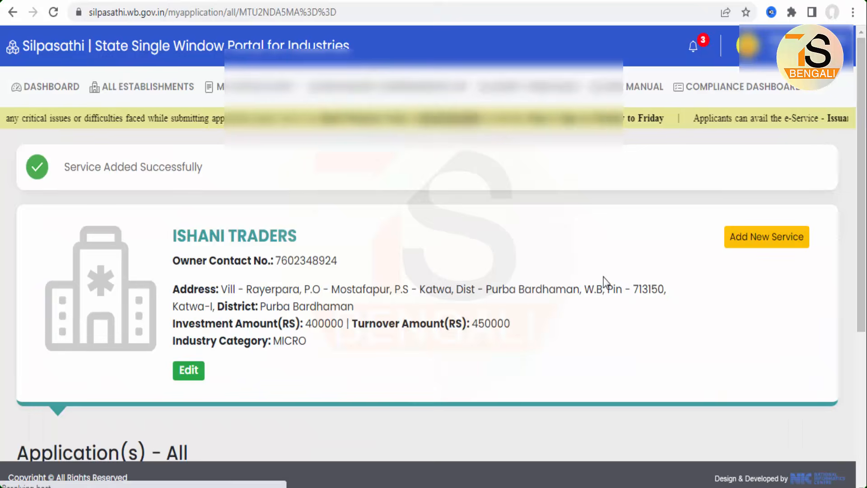
Start the online application for the unit's newly added Trade License - P & RD service
{"action": "scroll", "coordinate": [603, 281], "scroll_direction": "down", "scroll_amount": 5}
{"action": "left_click_drag", "start_coordinate": [169, 251], "coordinate": [297, 292]}
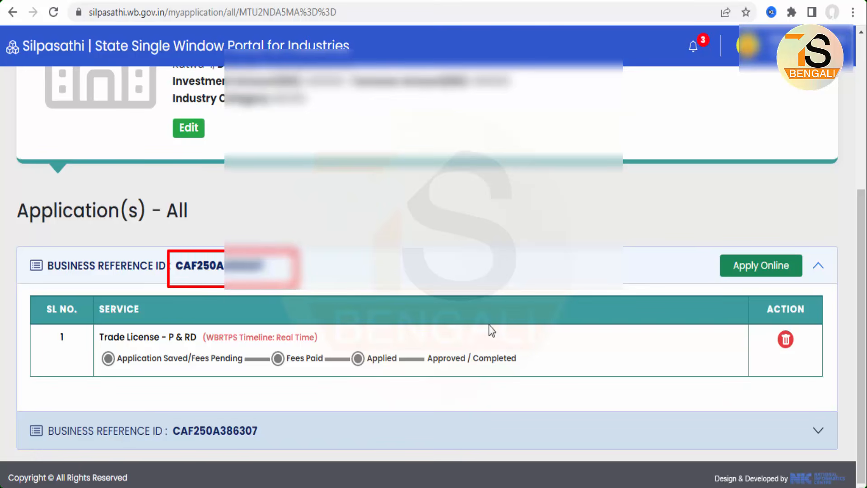
{"action": "left_click_drag", "start_coordinate": [757, 292], "coordinate": [822, 294]}
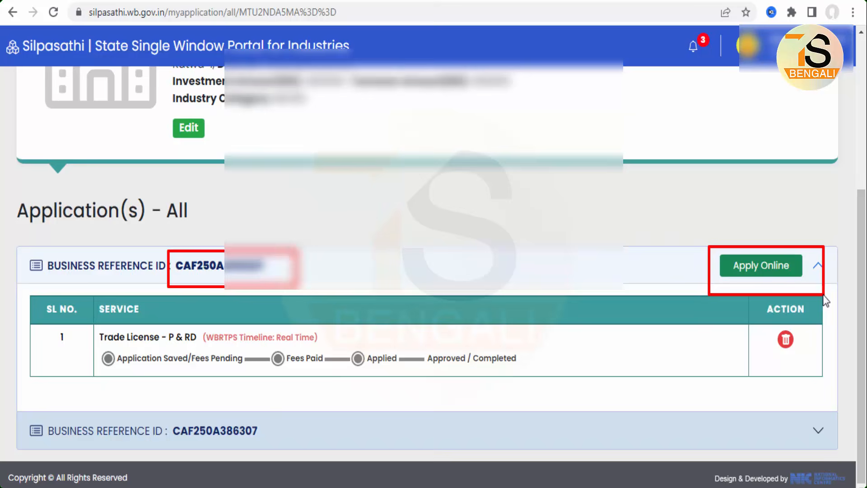
{"action": "left_click", "coordinate": [774, 281]}
Review the unit information, declare that the particulars are true, and save it to continue to the trade details
{"action": "mouse_move", "coordinate": [14, 66]}
{"action": "left_mouse_down"}
{"action": "mouse_move", "coordinate": [518, 315]}
{"action": "mouse_move", "coordinate": [850, 323]}
{"action": "left_mouse_up"}
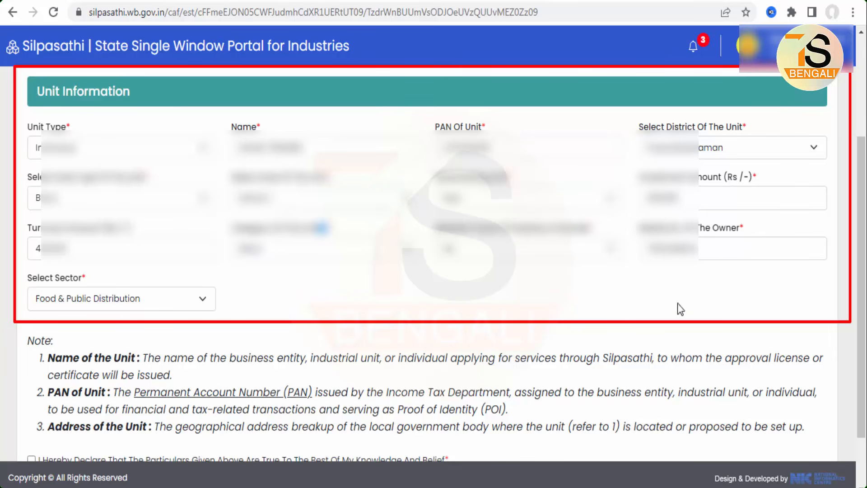
{"action": "key", "text": "Escape"}
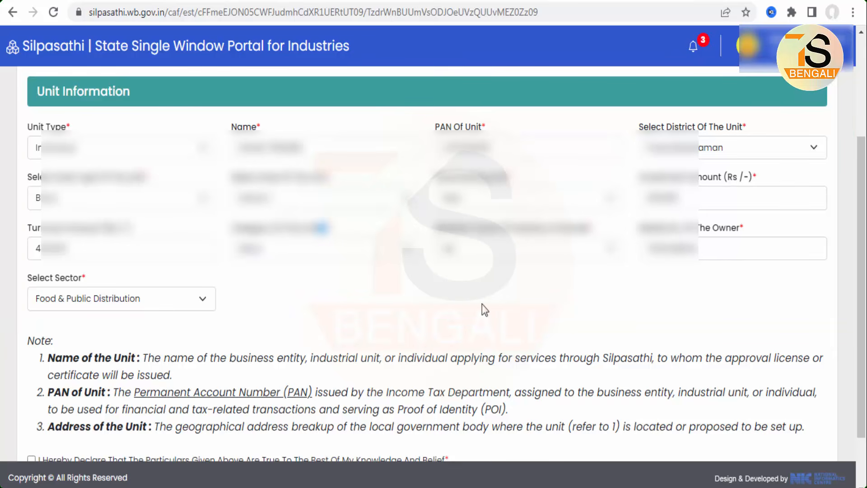
{"action": "scroll", "coordinate": [481, 304], "scroll_direction": "down", "scroll_amount": 2}
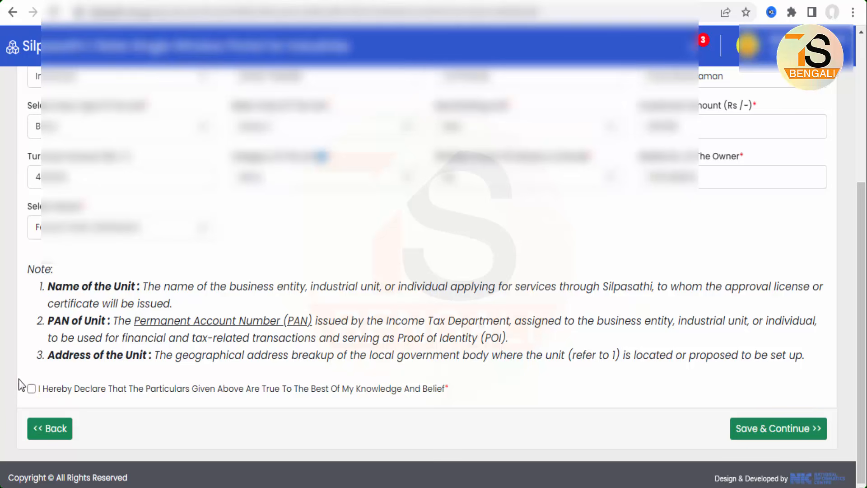
{"action": "left_click", "coordinate": [32, 389]}
{"action": "left_click", "coordinate": [774, 428]}
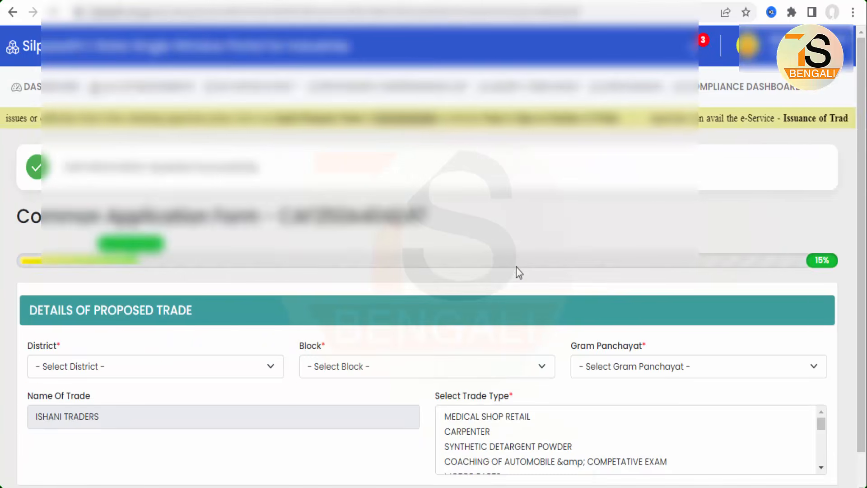
Examine the proposed trade's district, block, Gram Panchayat and trade type choices, plus the address and applicant fields of the form
{"action": "scroll", "coordinate": [516, 267], "scroll_direction": "down", "scroll_amount": 4}
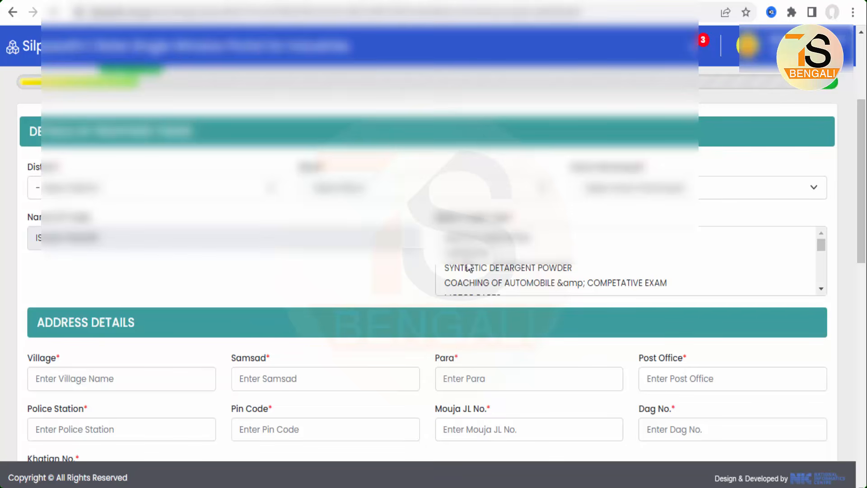
{"action": "left_click", "coordinate": [372, 287]}
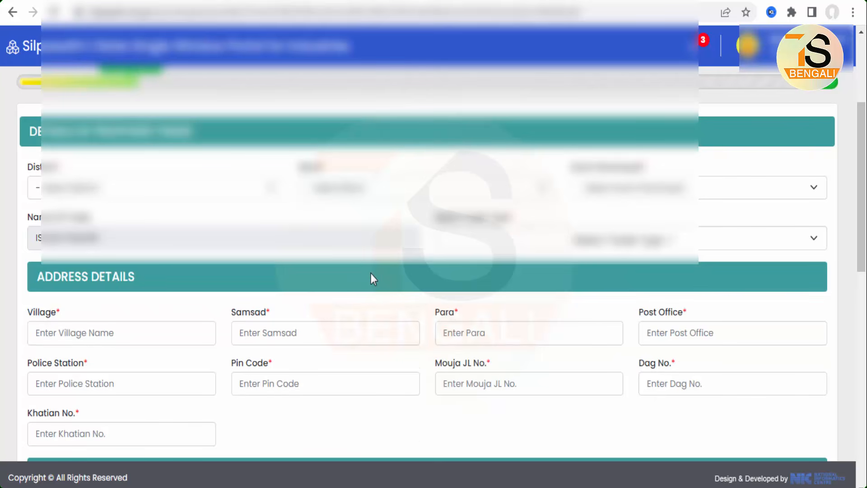
{"action": "left_click", "coordinate": [127, 188]}
{"action": "left_click", "coordinate": [128, 189]}
{"action": "left_click", "coordinate": [378, 182]}
{"action": "left_click", "coordinate": [398, 181]}
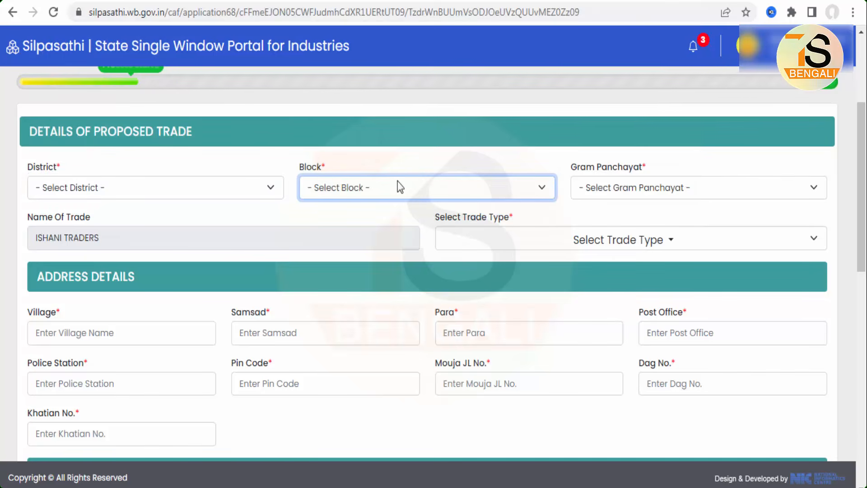
{"action": "left_click", "coordinate": [700, 186]}
{"action": "left_click", "coordinate": [699, 187]}
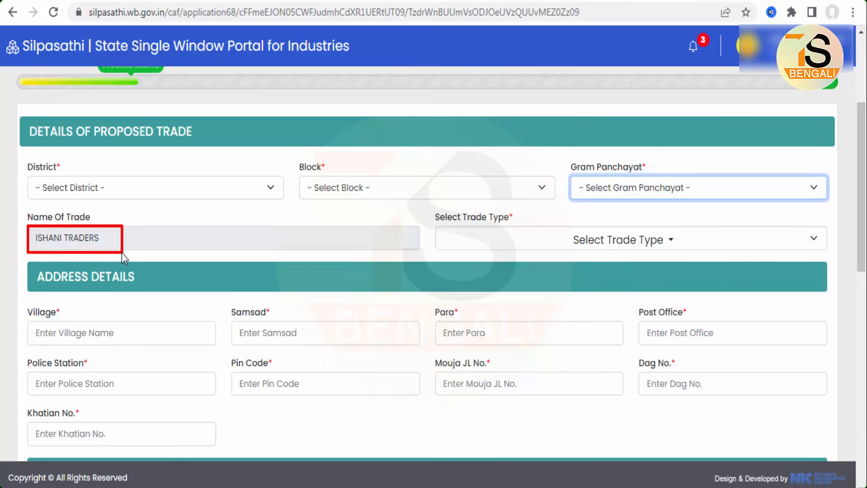
{"action": "left_click", "coordinate": [619, 245]}
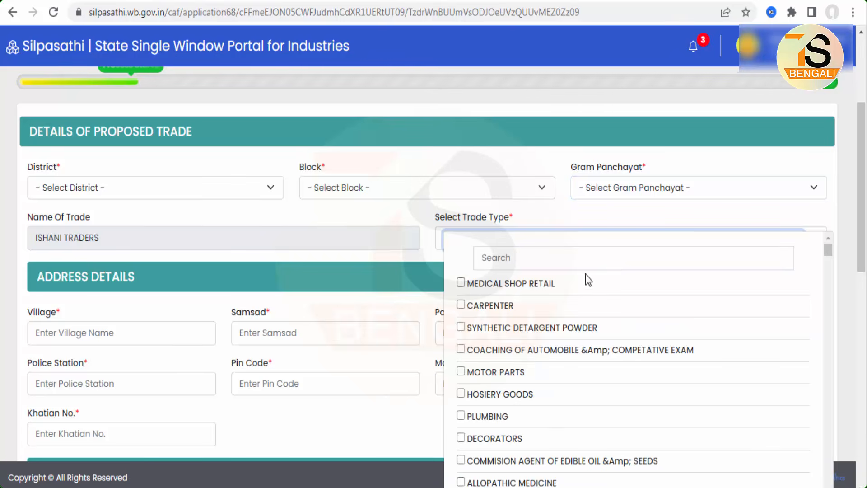
{"action": "left_click", "coordinate": [425, 271]}
{"action": "scroll", "coordinate": [425, 271], "scroll_direction": "down", "scroll_amount": 5}
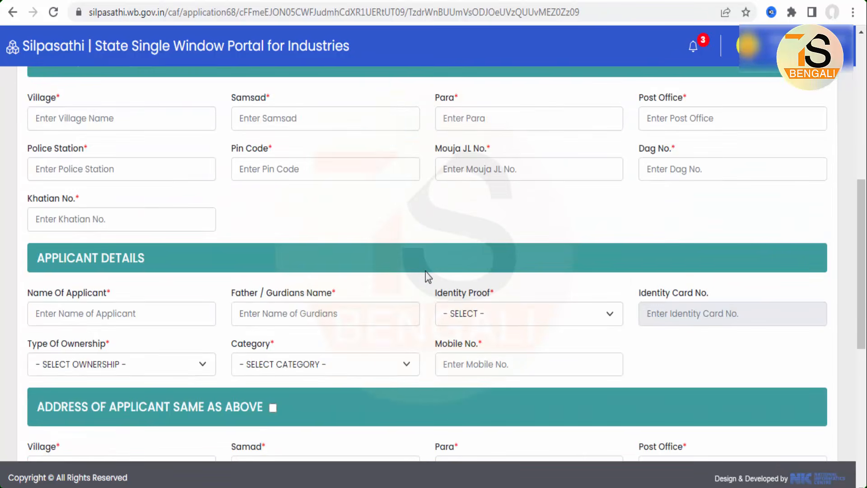
{"action": "scroll", "coordinate": [415, 273], "scroll_direction": "up", "scroll_amount": 2}
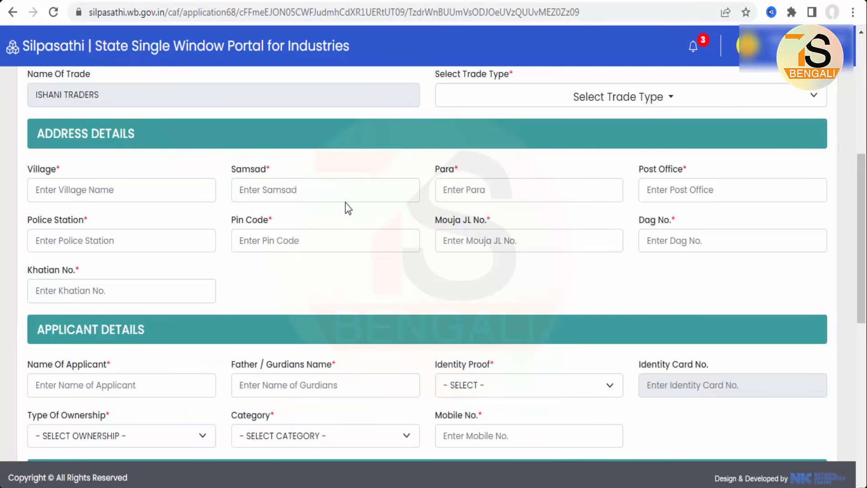
Set the applicant's identity proof to AADHAR, type of ownership to PERSONAL and category to GP CITIZEN
{"action": "scroll", "coordinate": [360, 298], "scroll_direction": "down", "scroll_amount": 3}
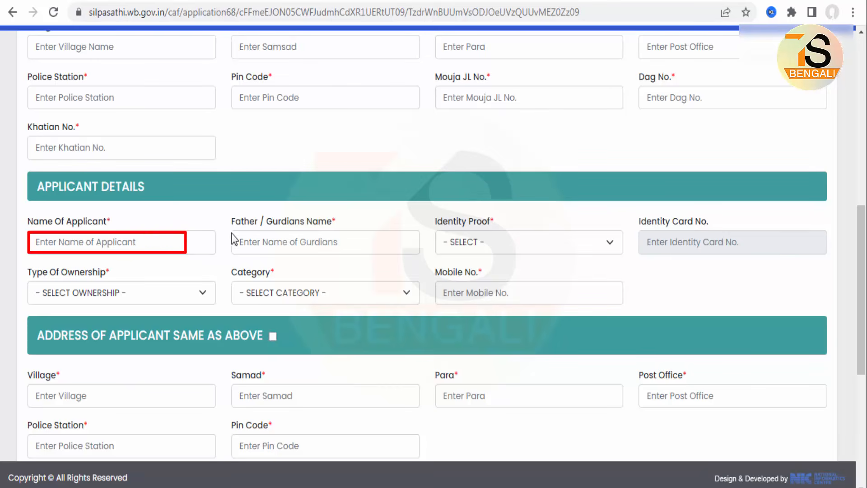
{"action": "left_click", "coordinate": [475, 242]}
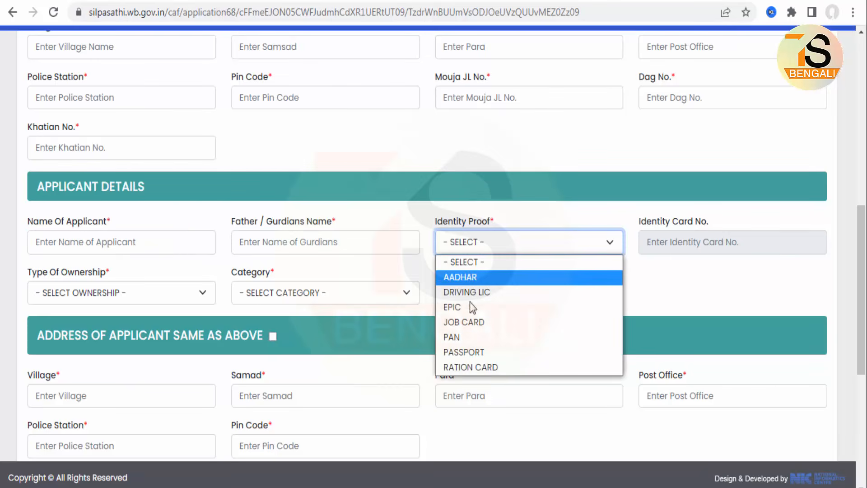
{"action": "left_click", "coordinate": [470, 278]}
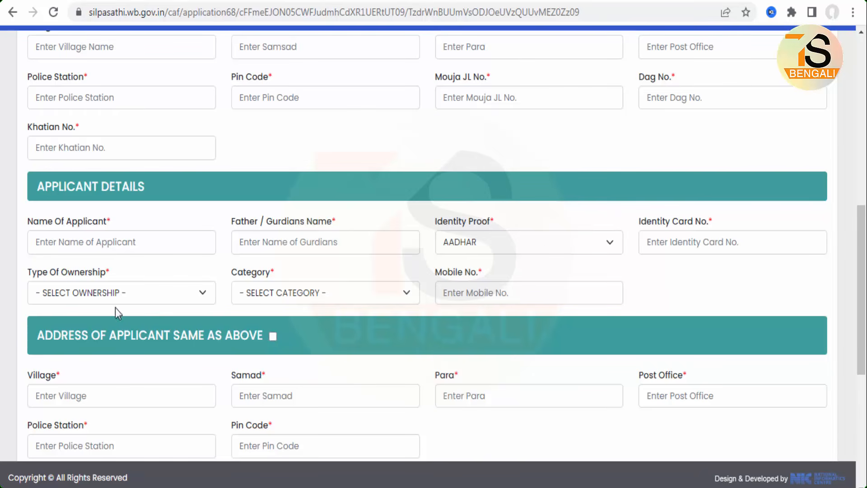
{"action": "left_click", "coordinate": [114, 296]}
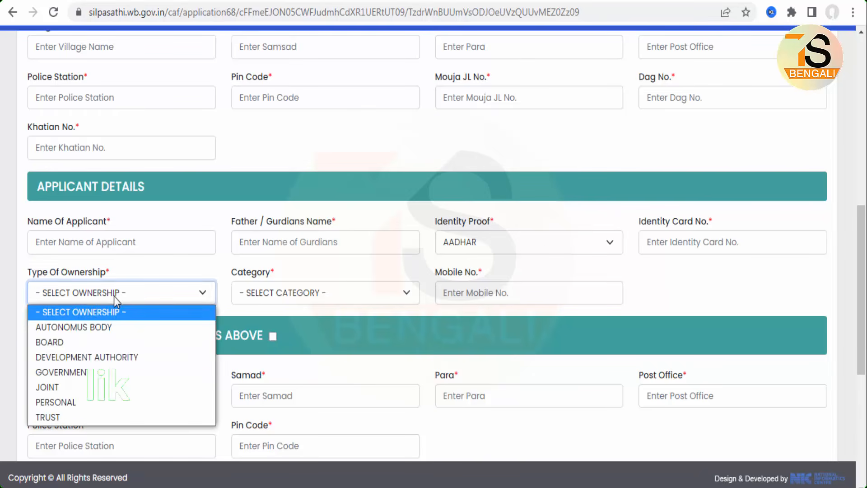
{"action": "left_click", "coordinate": [82, 402]}
{"action": "left_click", "coordinate": [320, 294]}
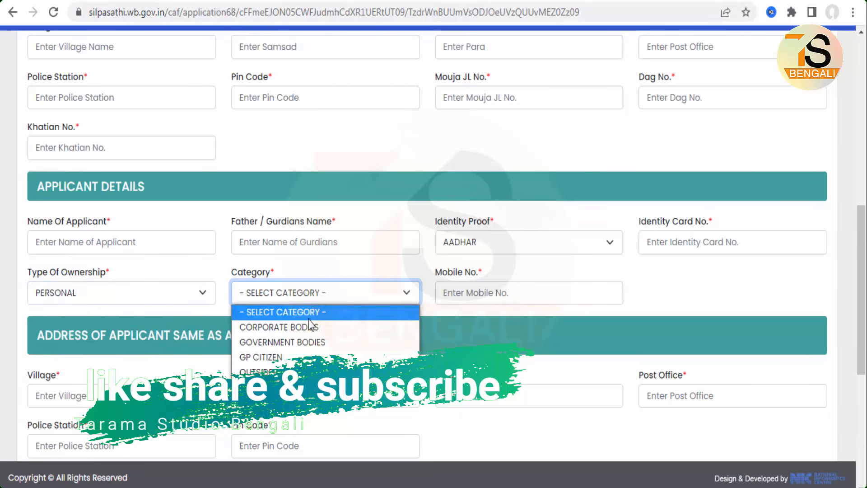
{"action": "left_click", "coordinate": [293, 361]}
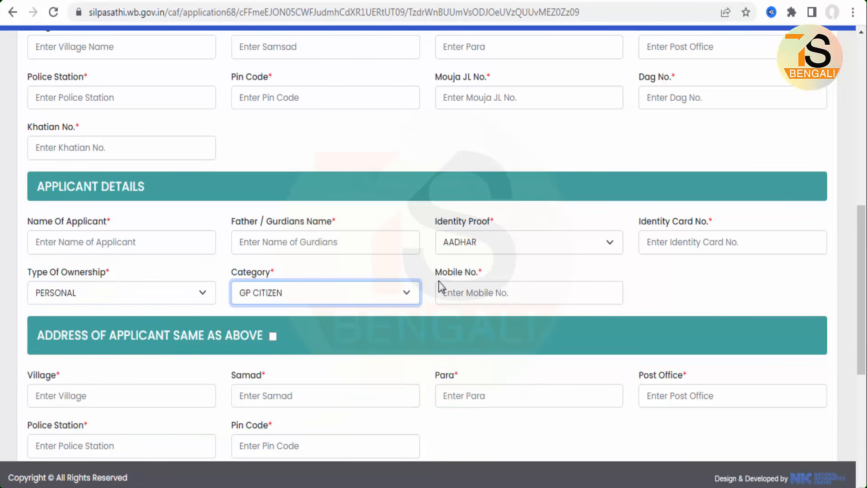
Mark the applicant's address as the same as the trade address given above
{"action": "scroll", "coordinate": [419, 330], "scroll_direction": "down", "scroll_amount": 4}
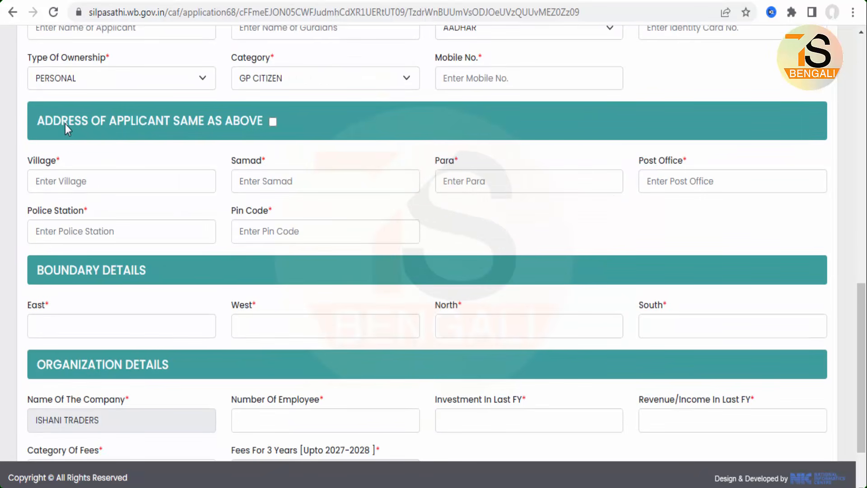
{"action": "left_click_drag", "start_coordinate": [230, 151], "coordinate": [321, 146]}
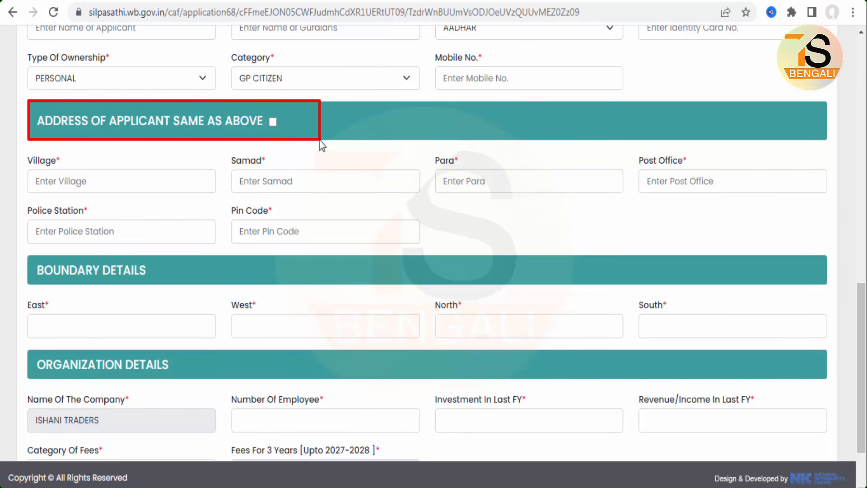
{"action": "left_click", "coordinate": [272, 122]}
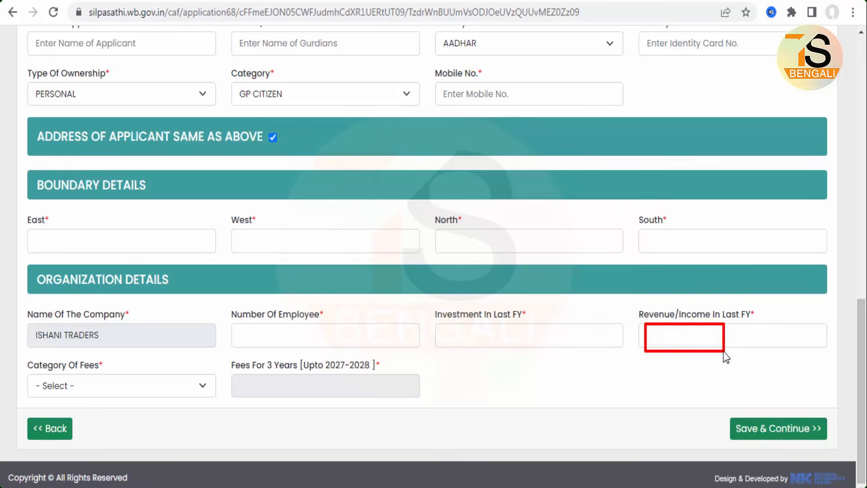
Try Not Paying Professional Tax and SHG as the category of fees to compare their three-year fees
{"action": "left_click", "coordinate": [102, 388]}
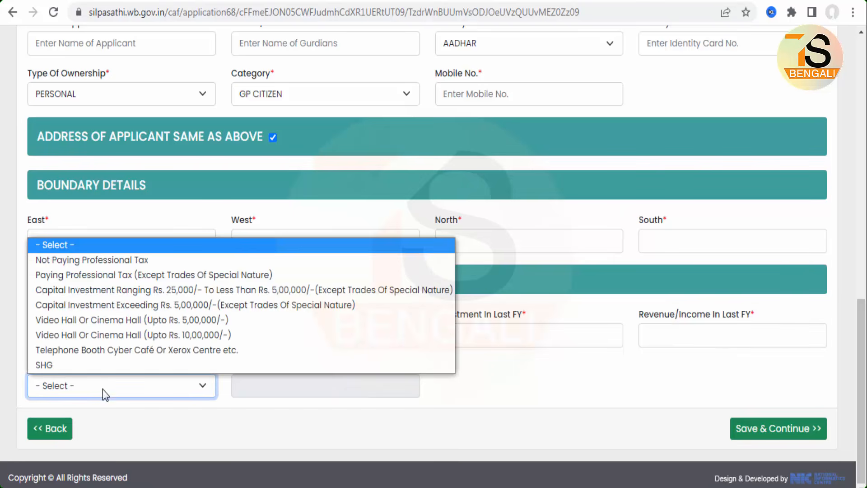
{"action": "left_click", "coordinate": [129, 261]}
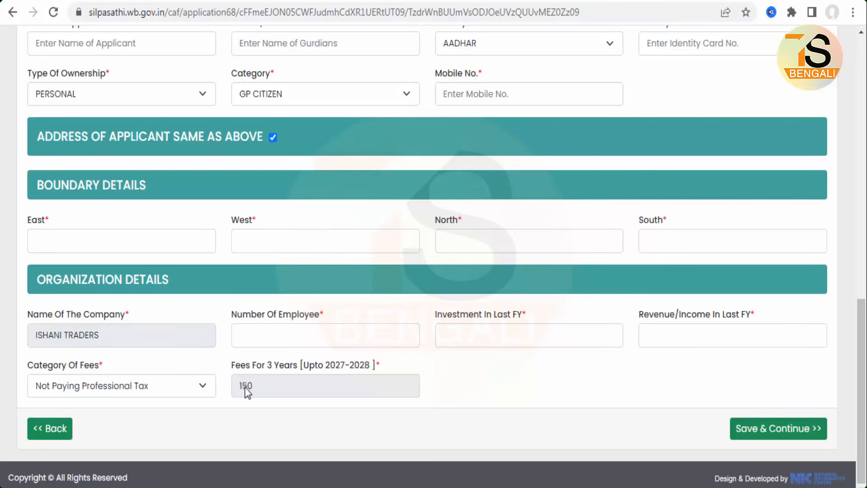
{"action": "left_click", "coordinate": [141, 389]}
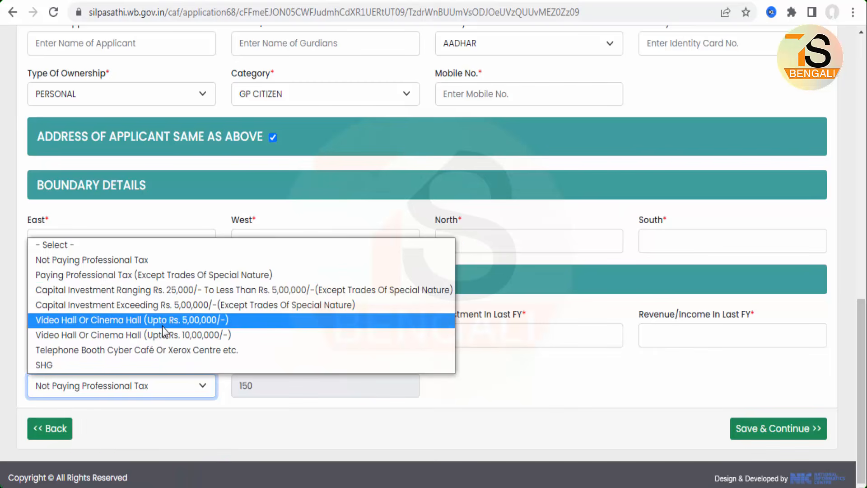
{"action": "left_click", "coordinate": [44, 365]}
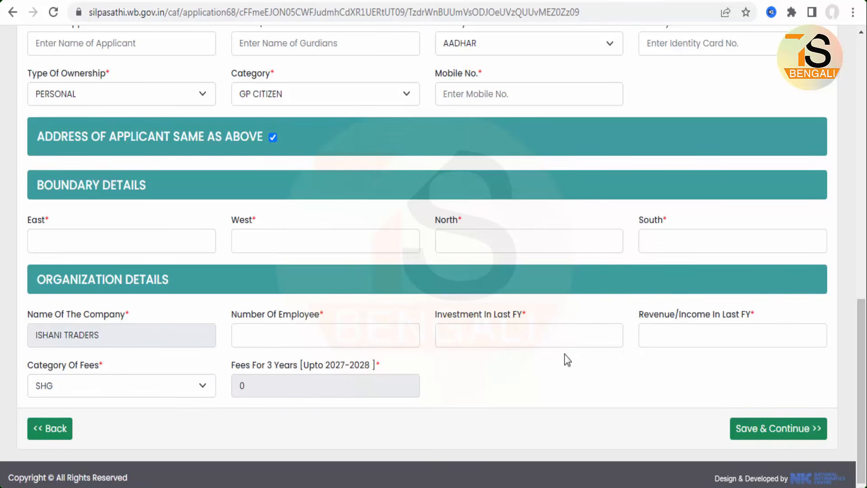
Set the category of fees to Capital Investment Ranging Rs. 25,000/- To Less Than Rs. 5,00,000/- (Except Trades Of Special Nature)
{"action": "left_click", "coordinate": [141, 390]}
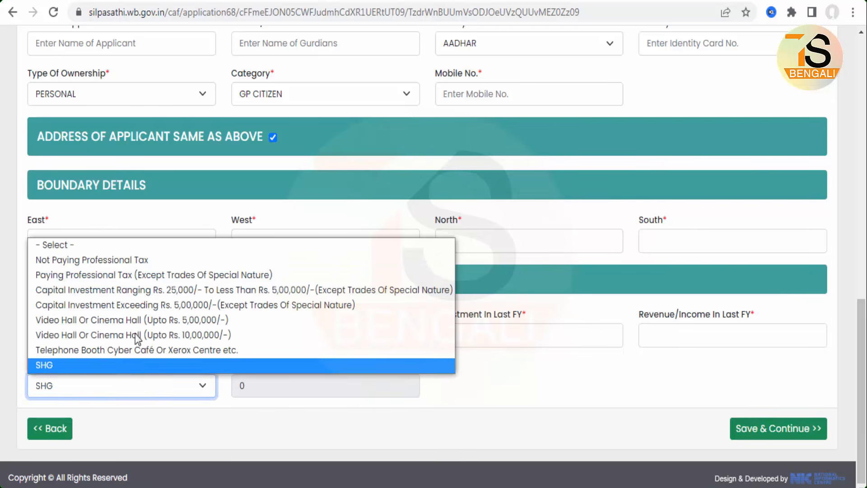
{"action": "left_click", "coordinate": [167, 290]}
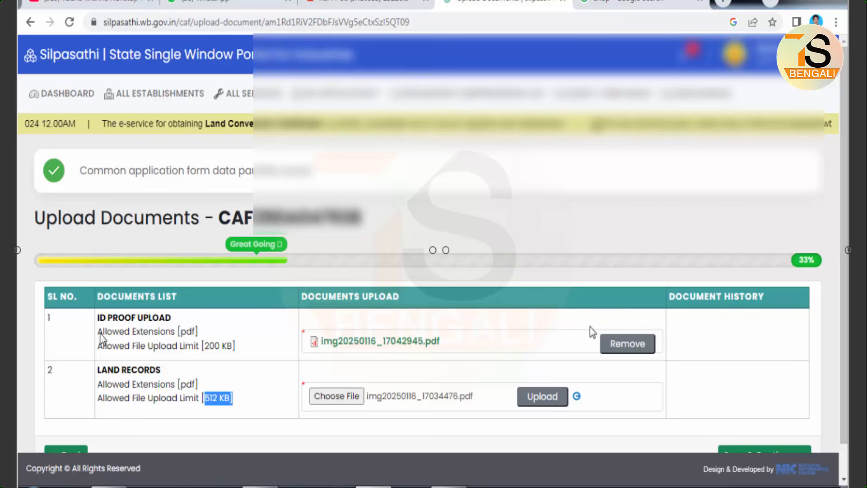
Examine the allowed file format, size limits and chosen files for the ID proof and land records uploads
{"action": "mouse_move", "coordinate": [91, 309]}
{"action": "left_mouse_down"}
{"action": "mouse_move", "coordinate": [234, 359]}
{"action": "mouse_move", "coordinate": [258, 357]}
{"action": "left_mouse_up"}
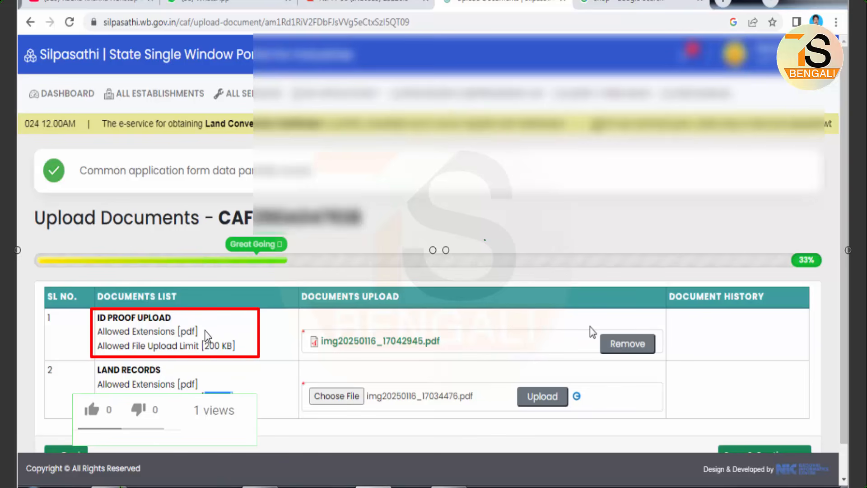
{"action": "mouse_move", "coordinate": [299, 317]}
{"action": "left_mouse_down"}
{"action": "mouse_move", "coordinate": [423, 362]}
{"action": "mouse_move", "coordinate": [454, 364]}
{"action": "left_mouse_up"}
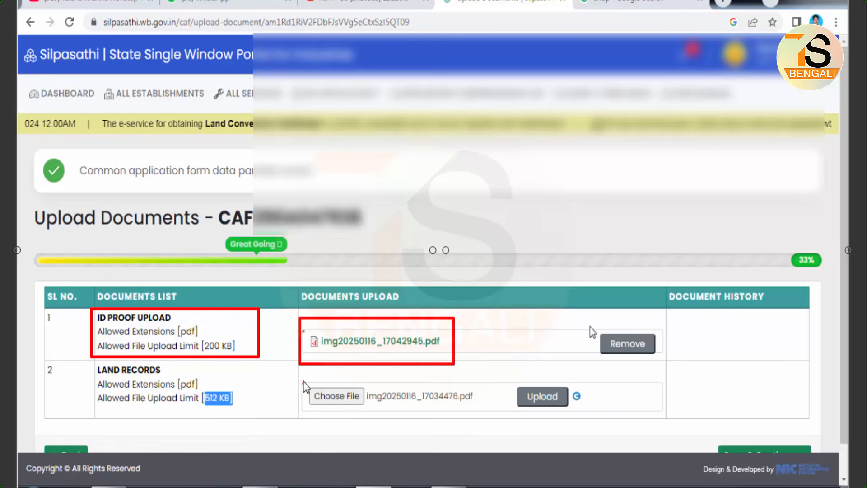
{"action": "left_click_drag", "start_coordinate": [500, 379], "coordinate": [583, 419]}
{"action": "left_click_drag", "start_coordinate": [536, 316], "coordinate": [593, 343]}
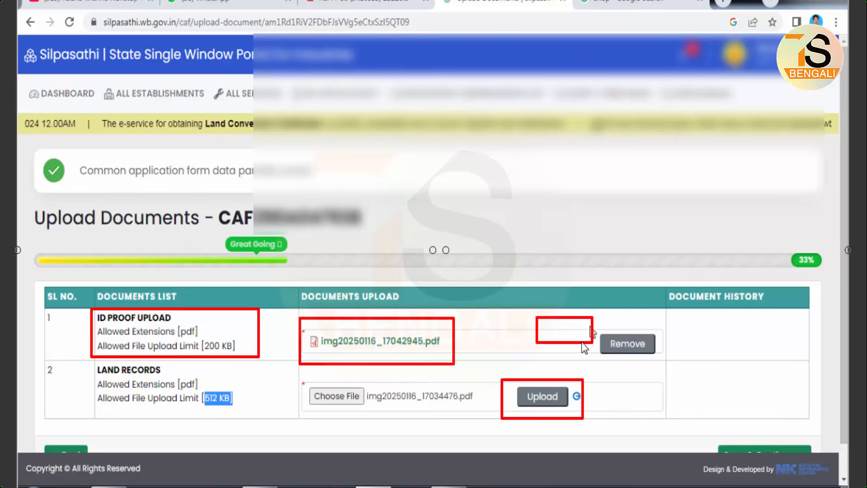
{"action": "left_click_drag", "start_coordinate": [303, 352], "coordinate": [456, 358]}
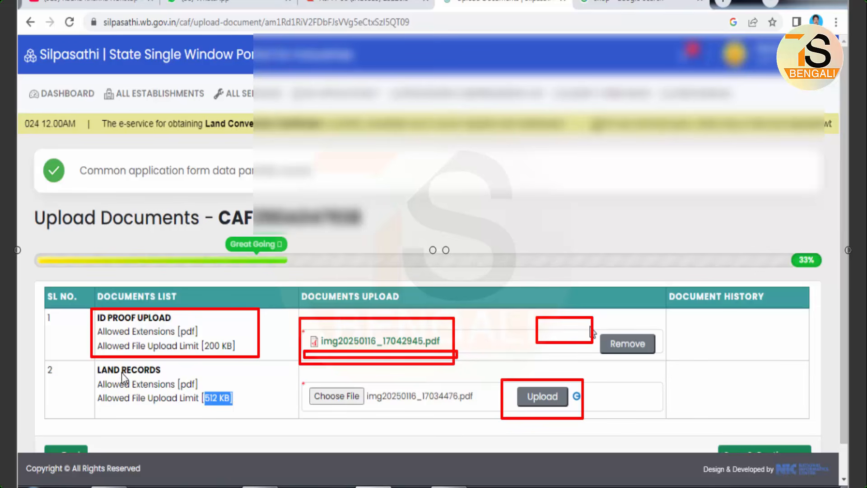
{"action": "mouse_move", "coordinate": [91, 360]}
{"action": "left_mouse_down"}
{"action": "mouse_move", "coordinate": [127, 387]}
{"action": "mouse_move", "coordinate": [260, 420]}
{"action": "left_mouse_up"}
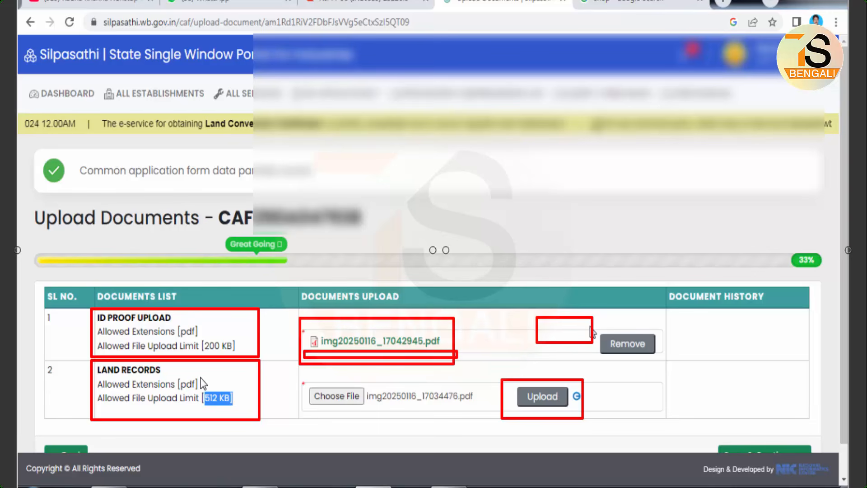
{"action": "left_click_drag", "start_coordinate": [296, 374], "coordinate": [381, 413]}
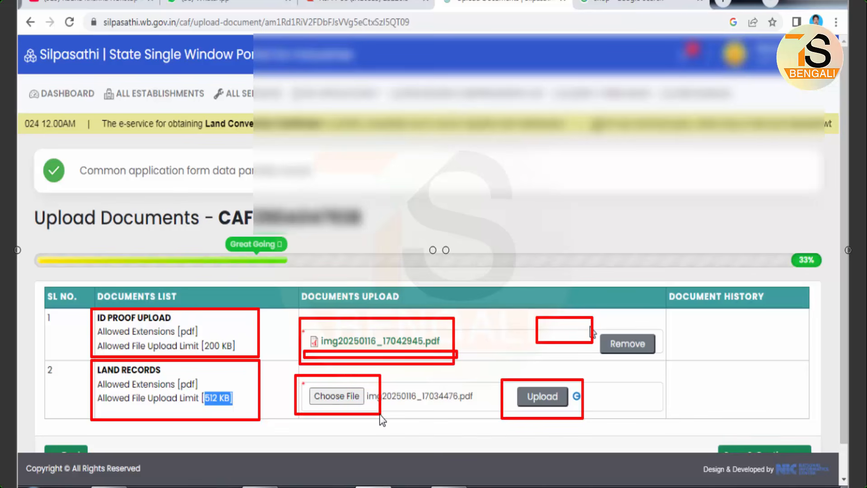
{"action": "left_click_drag", "start_coordinate": [504, 382], "coordinate": [591, 414]}
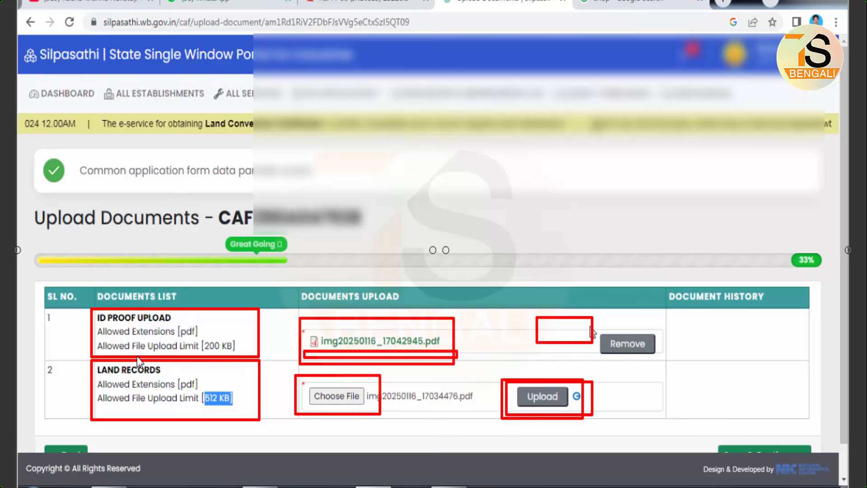
{"action": "left_click_drag", "start_coordinate": [194, 353], "coordinate": [226, 353]}
{"action": "left_click_drag", "start_coordinate": [198, 406], "coordinate": [250, 405]}
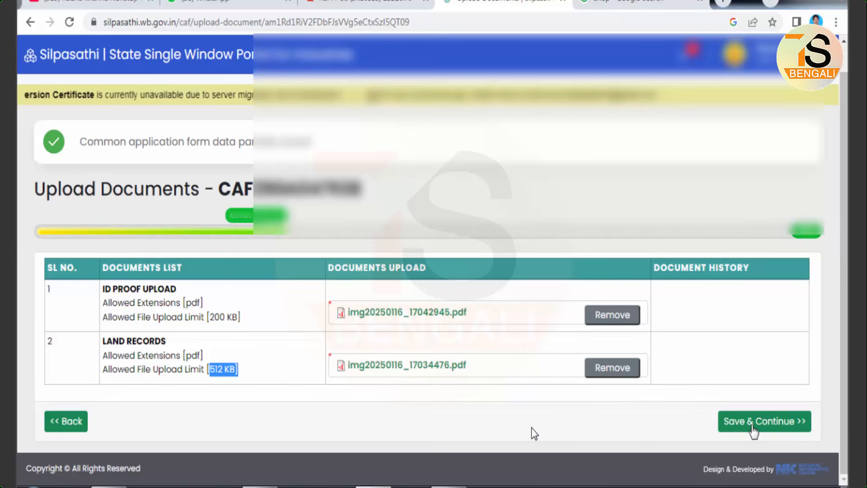
Save the uploaded documents and submit the previewed application, declaring that its particulars are true
{"action": "left_click", "coordinate": [752, 427]}
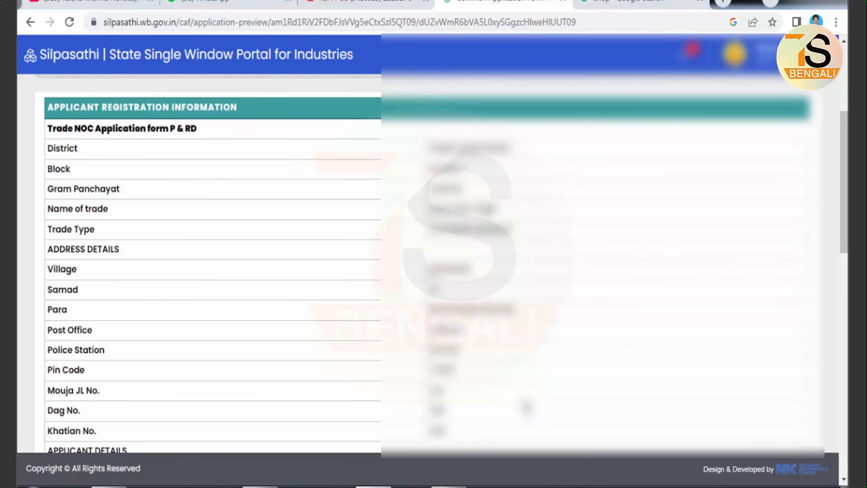
{"action": "scroll", "coordinate": [546, 268], "scroll_direction": "down", "scroll_amount": 2}
{"action": "scroll", "coordinate": [546, 268], "scroll_direction": "down", "scroll_amount": 10}
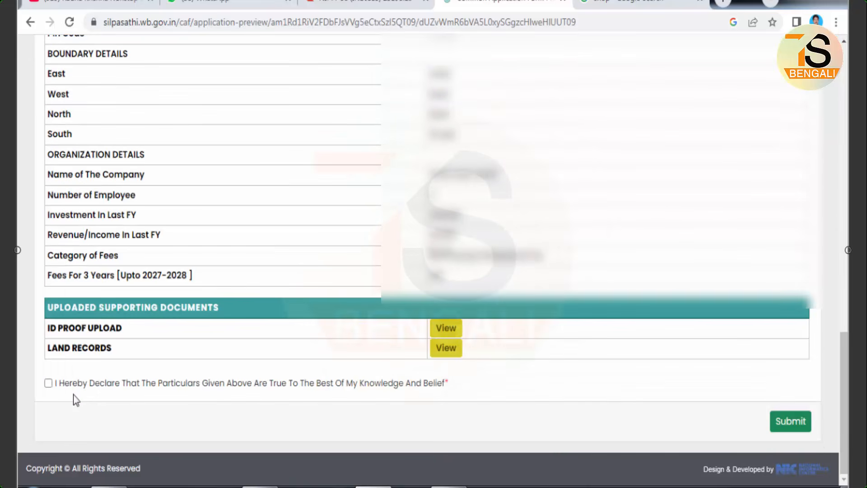
{"action": "left_click", "coordinate": [48, 383]}
{"action": "left_click", "coordinate": [790, 424]}
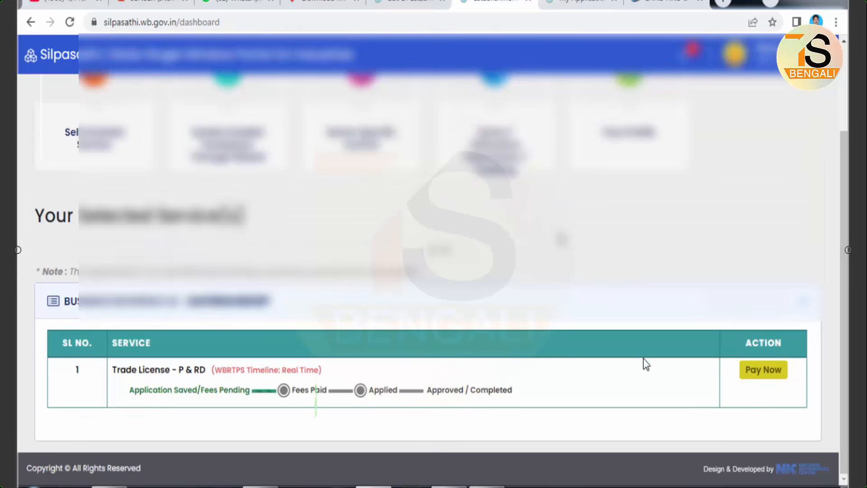
Open the fee payment for the saved Trade License - P & RD application and proceed for payment
{"action": "left_click_drag", "start_coordinate": [727, 356], "coordinate": [795, 390]}
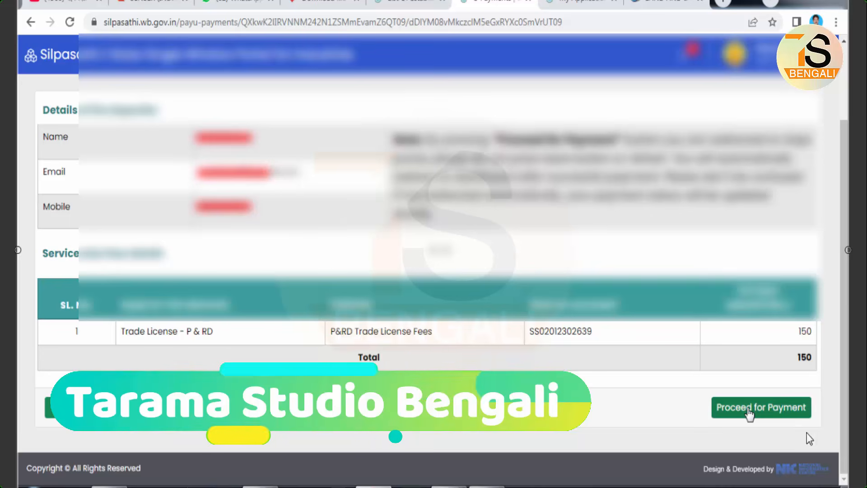
{"action": "left_click_drag", "start_coordinate": [705, 393], "coordinate": [819, 428]}
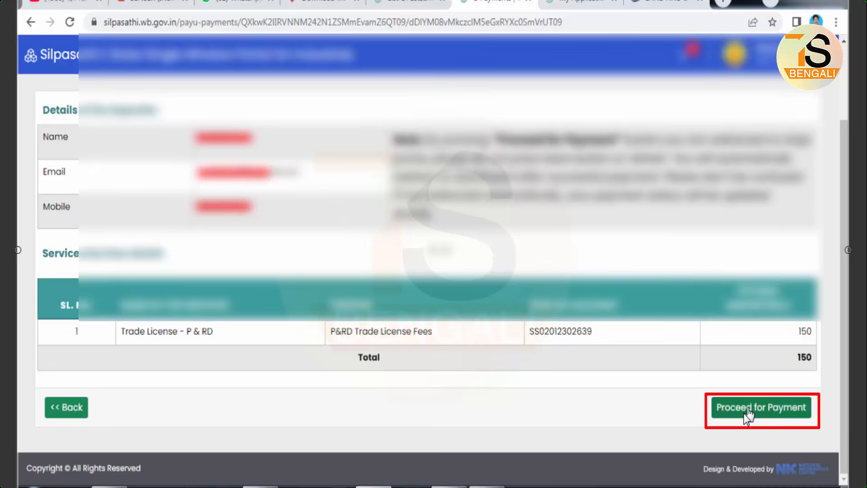
{"action": "left_click", "coordinate": [747, 408]}
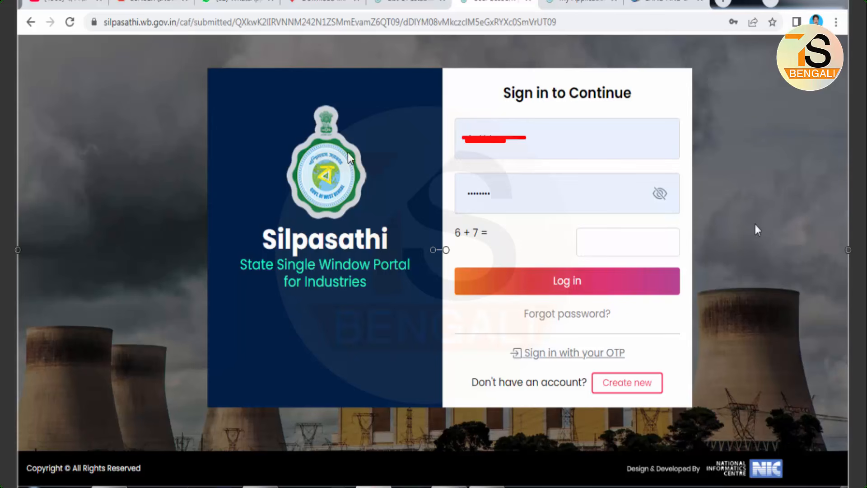
Sign back in to the portal and examine the current status of the Trade License - P & RD application
{"action": "left_click_drag", "start_coordinate": [195, 59], "coordinate": [704, 420]}
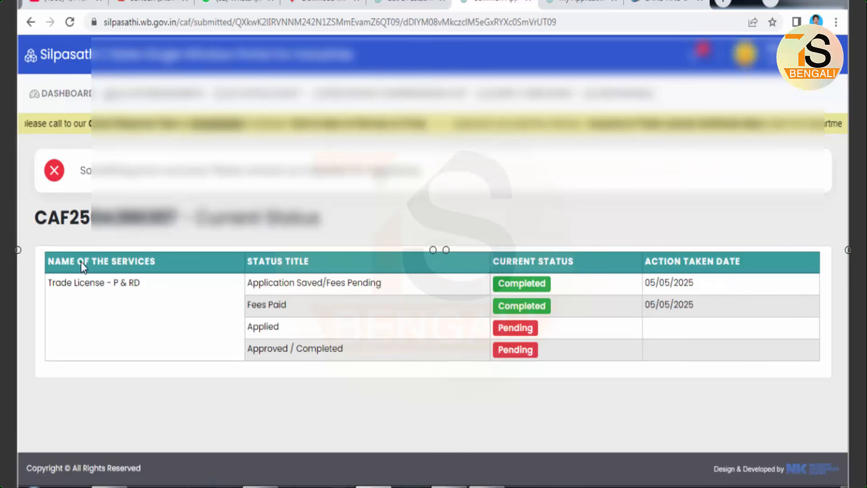
{"action": "mouse_move", "coordinate": [30, 203]}
{"action": "left_mouse_down"}
{"action": "mouse_move", "coordinate": [489, 402]}
{"action": "mouse_move", "coordinate": [789, 421]}
{"action": "mouse_move", "coordinate": [830, 404]}
{"action": "left_mouse_up"}
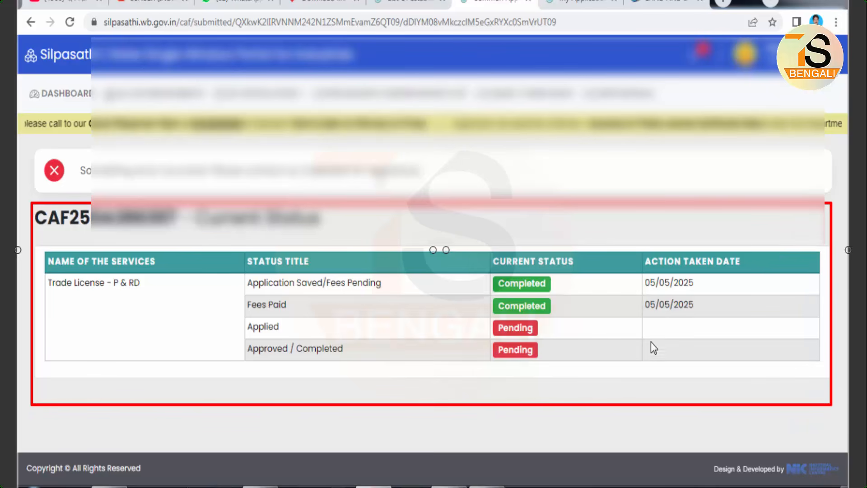
{"action": "key", "text": "ctrl+z"}
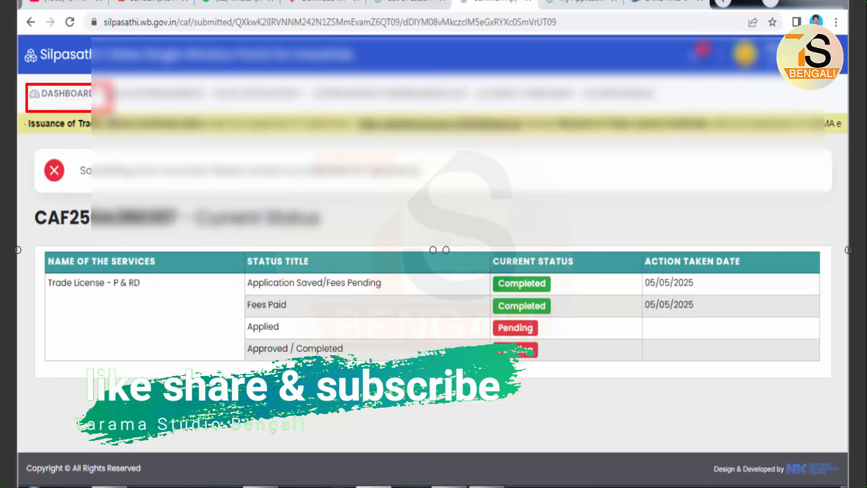
Return to the dashboard and check the trade license's certificate download and status update options, plus its application status
{"action": "left_click", "coordinate": [59, 93]}
{"action": "left_click", "coordinate": [619, 72]}
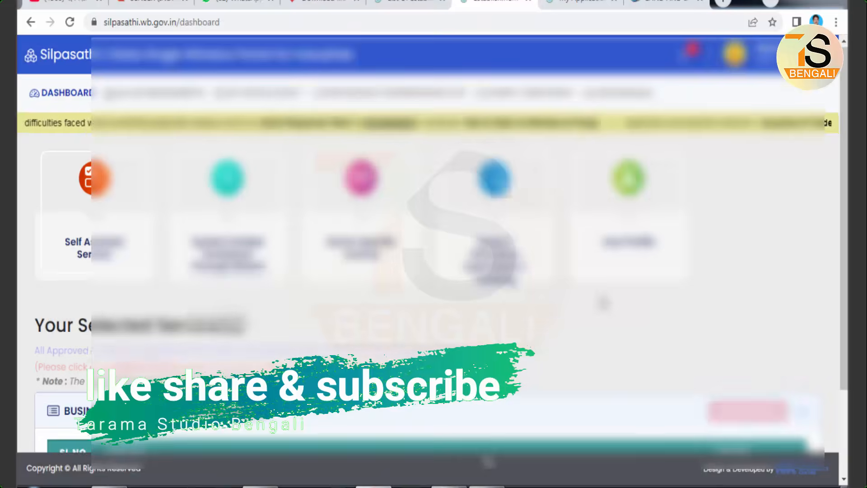
{"action": "scroll", "coordinate": [601, 299], "scroll_direction": "down", "scroll_amount": 3}
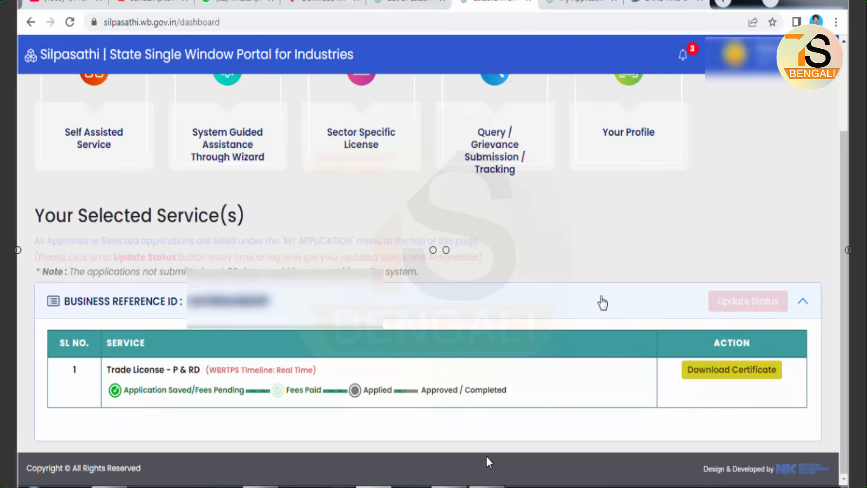
{"action": "left_click_drag", "start_coordinate": [672, 355], "coordinate": [798, 391]}
{"action": "key", "text": "Escape"}
{"action": "left_click_drag", "start_coordinate": [702, 290], "coordinate": [794, 318]}
{"action": "left_click_drag", "start_coordinate": [704, 293], "coordinate": [795, 319]}
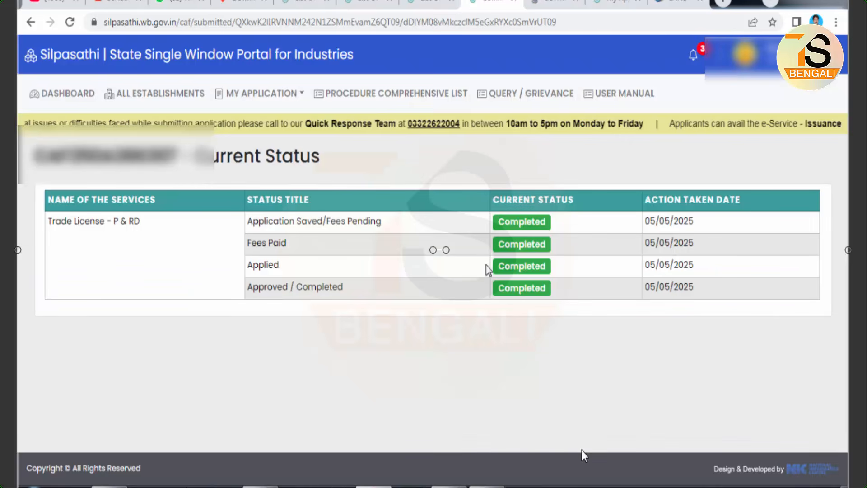
{"action": "mouse_move", "coordinate": [33, 176]}
{"action": "left_mouse_down"}
{"action": "mouse_move", "coordinate": [485, 302]}
{"action": "mouse_move", "coordinate": [772, 318]}
{"action": "mouse_move", "coordinate": [753, 333]}
{"action": "mouse_move", "coordinate": [806, 326]}
{"action": "left_mouse_up"}
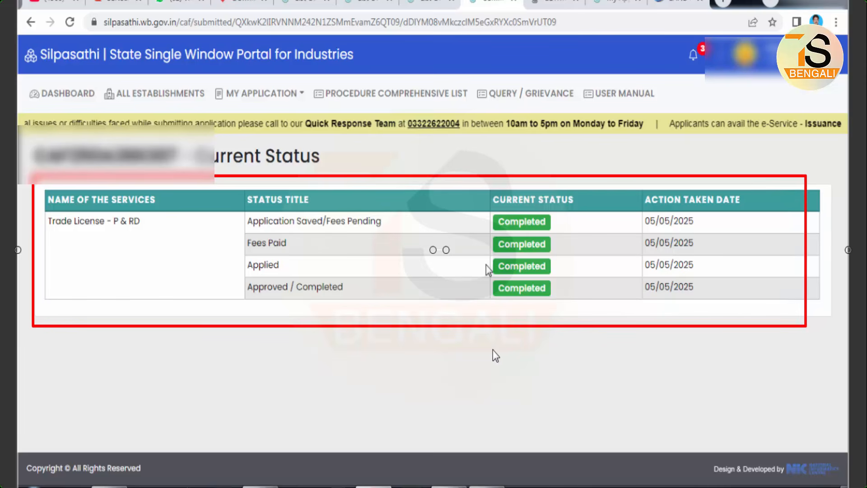
Open the list of approved applications and examine the Trade License - P & RD application's details, including its Trade Licence Certificate entry
{"action": "key", "text": "ctrl+z"}
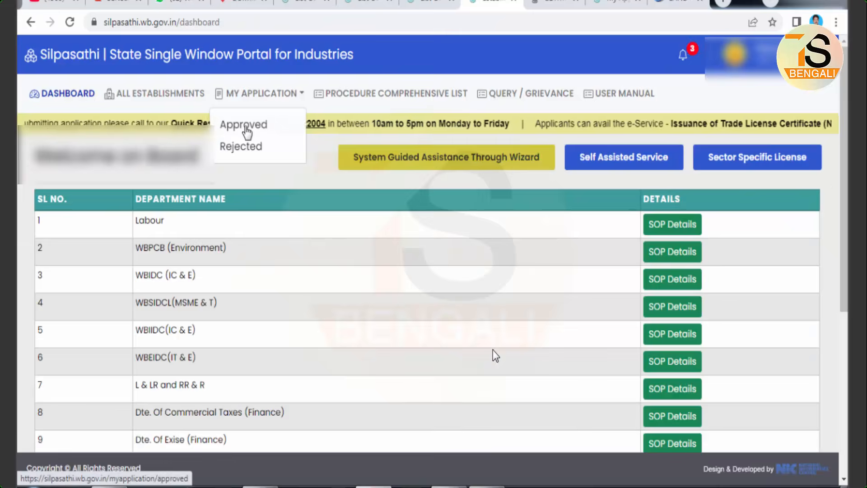
{"action": "left_click", "coordinate": [244, 125]}
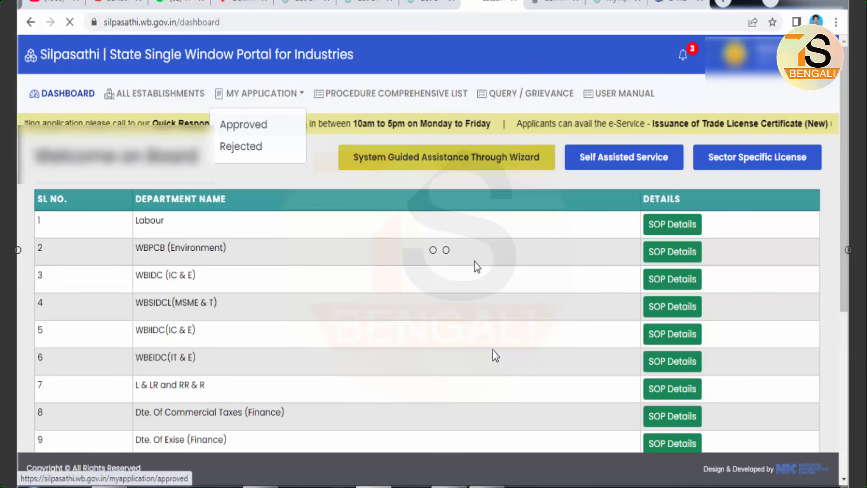
{"action": "mouse_move", "coordinate": [214, 83]}
{"action": "left_mouse_down"}
{"action": "mouse_move", "coordinate": [246, 101]}
{"action": "mouse_move", "coordinate": [315, 103]}
{"action": "left_mouse_up"}
{"action": "mouse_move", "coordinate": [213, 114]}
{"action": "left_mouse_down"}
{"action": "mouse_move", "coordinate": [248, 134]}
{"action": "mouse_move", "coordinate": [278, 136]}
{"action": "left_mouse_up"}
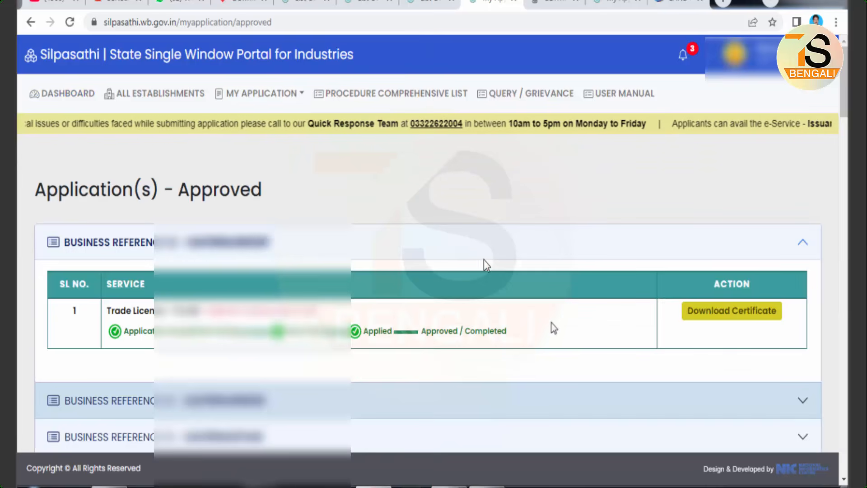
{"action": "left_click", "coordinate": [727, 311]}
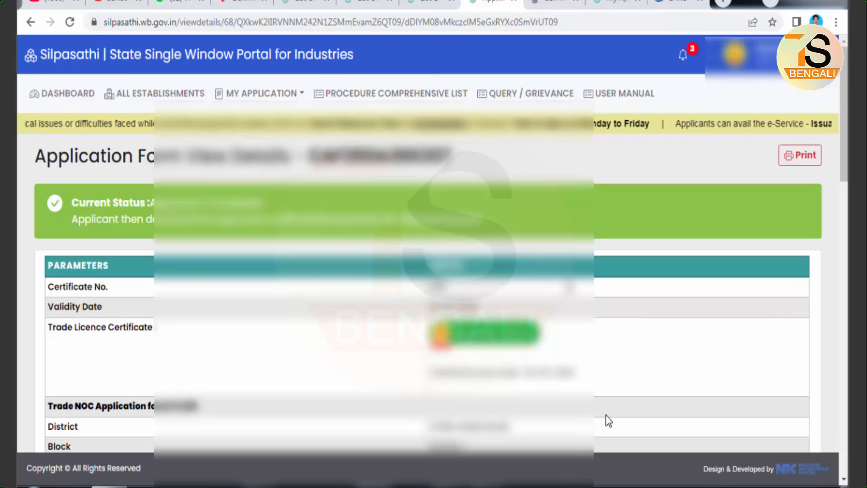
{"action": "scroll", "coordinate": [607, 409], "scroll_direction": "down", "scroll_amount": 2}
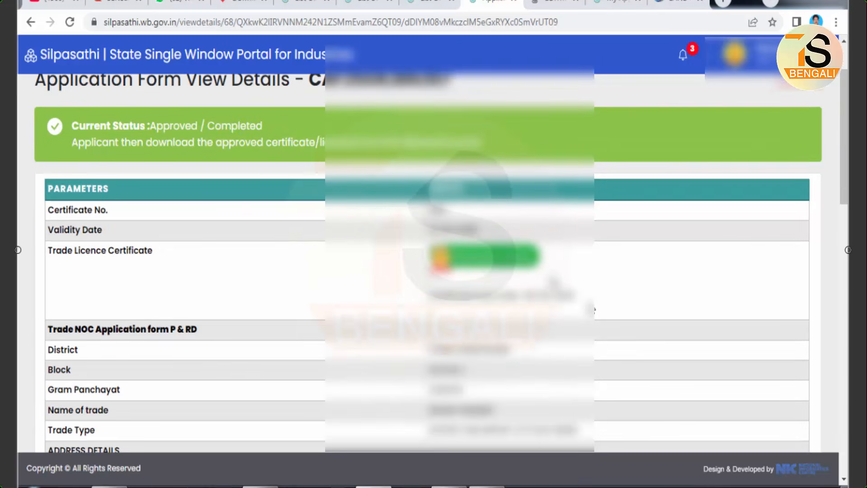
{"action": "scroll", "coordinate": [633, 352], "scroll_direction": "down", "scroll_amount": 2}
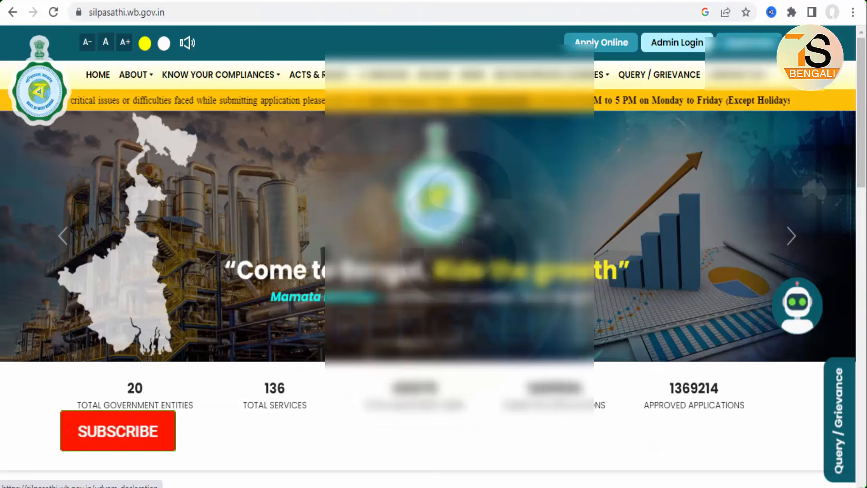